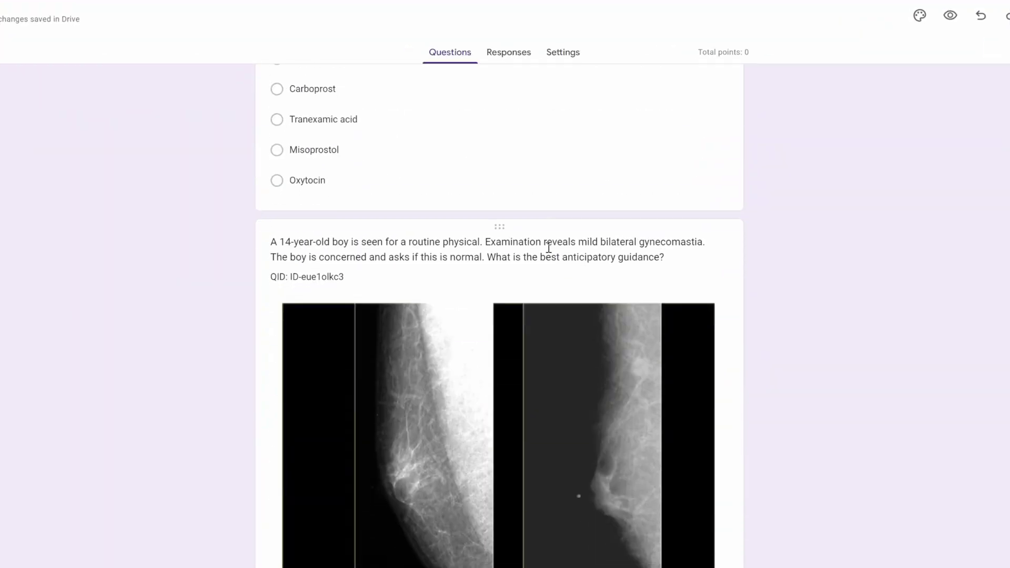
# - From The Vital Curriculum's Question Bank Templates page, open the Master Qbank spreadsheet link
pyautogui.scroll(-12, 549, 248)
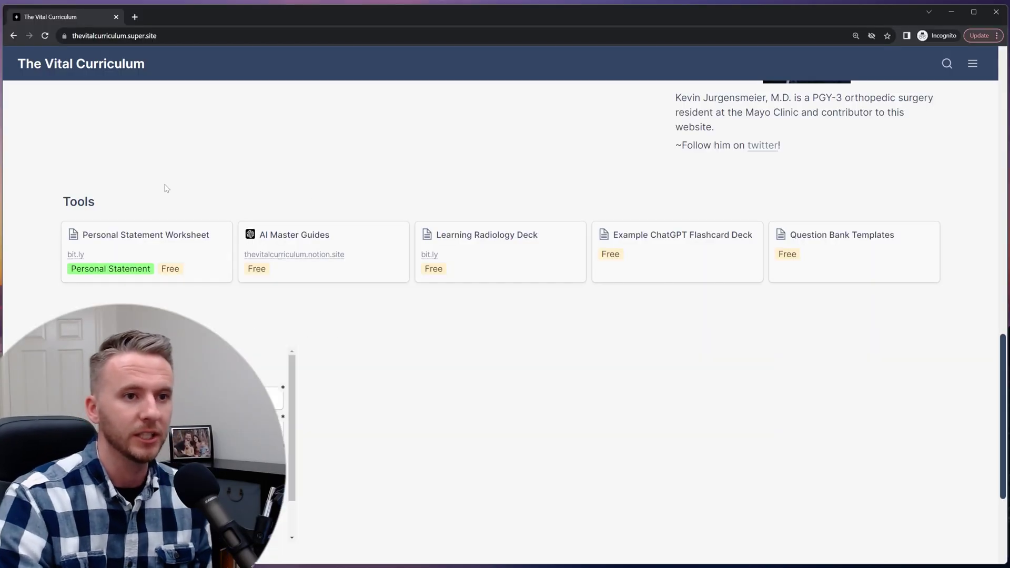
pyautogui.click(854, 267)
pyautogui.scroll(-5, 584, 313)
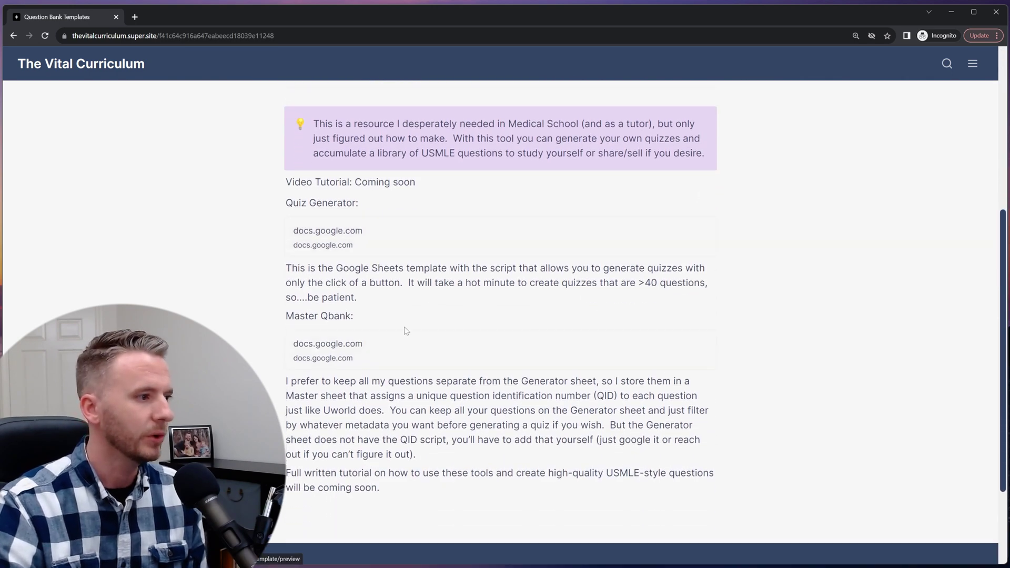
pyautogui.click(439, 356)
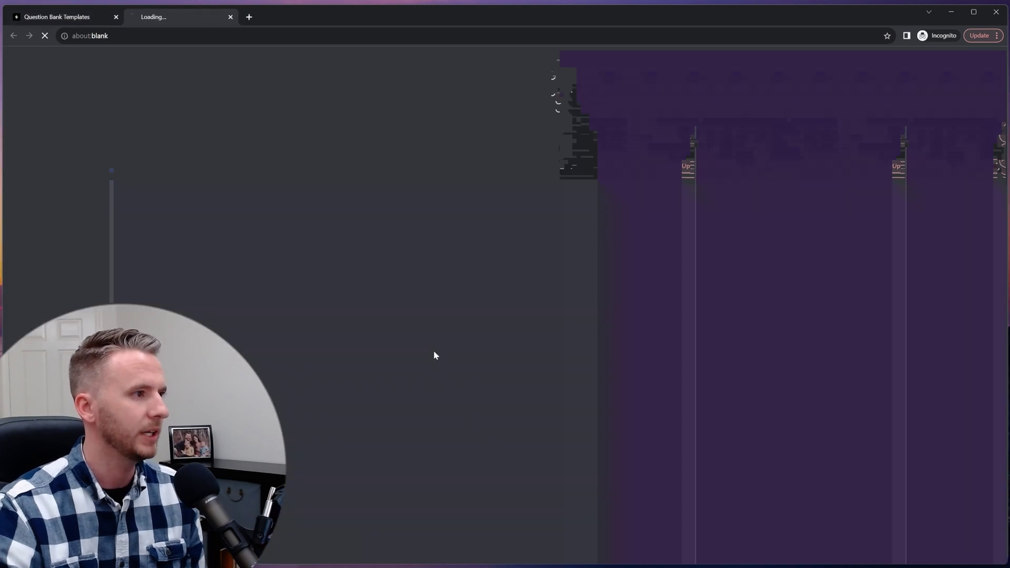
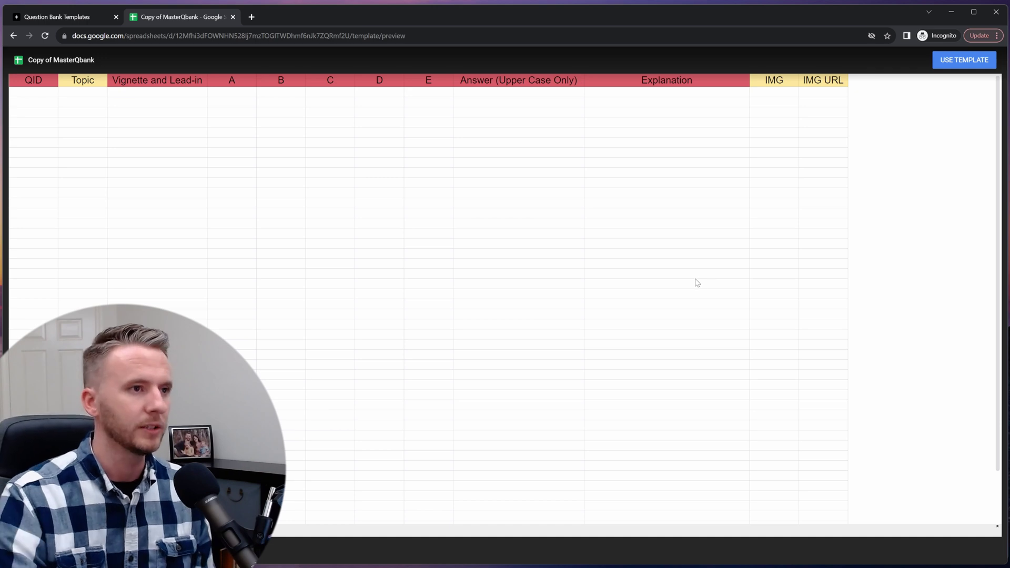
# - Sign in with the account e-mail and make your own copy of the Master Qbank template
pyautogui.click(958, 62)
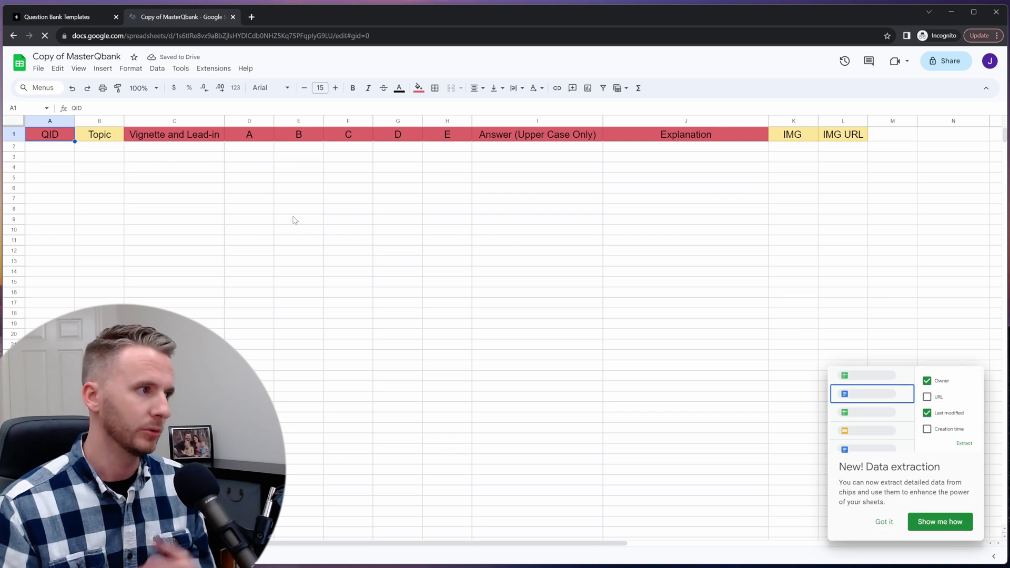
# - Dismiss the data extraction notice and open the sheet's MasterQbank Script via Extensions > Apps Script
pyautogui.click(884, 522)
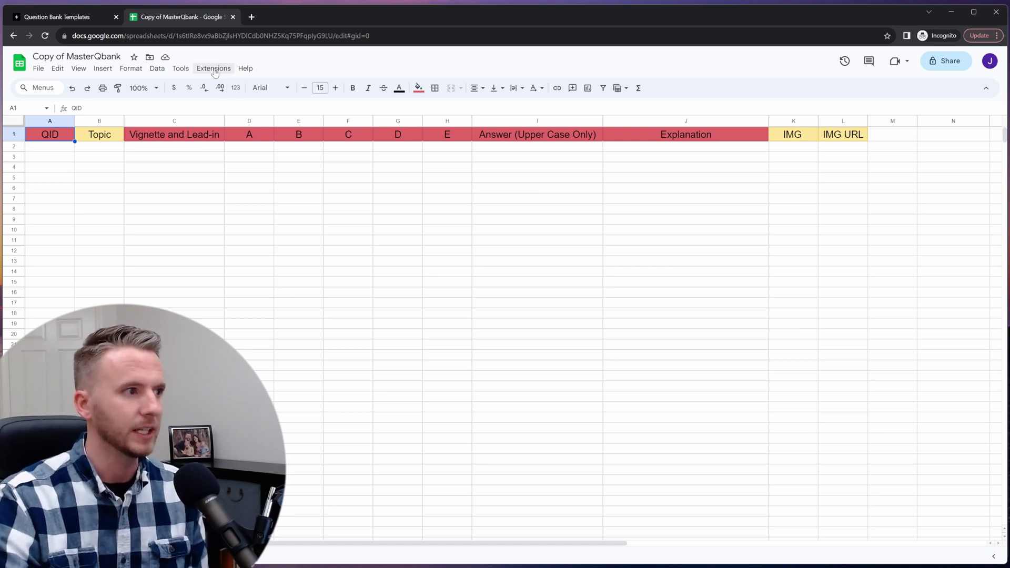
pyautogui.click(213, 69)
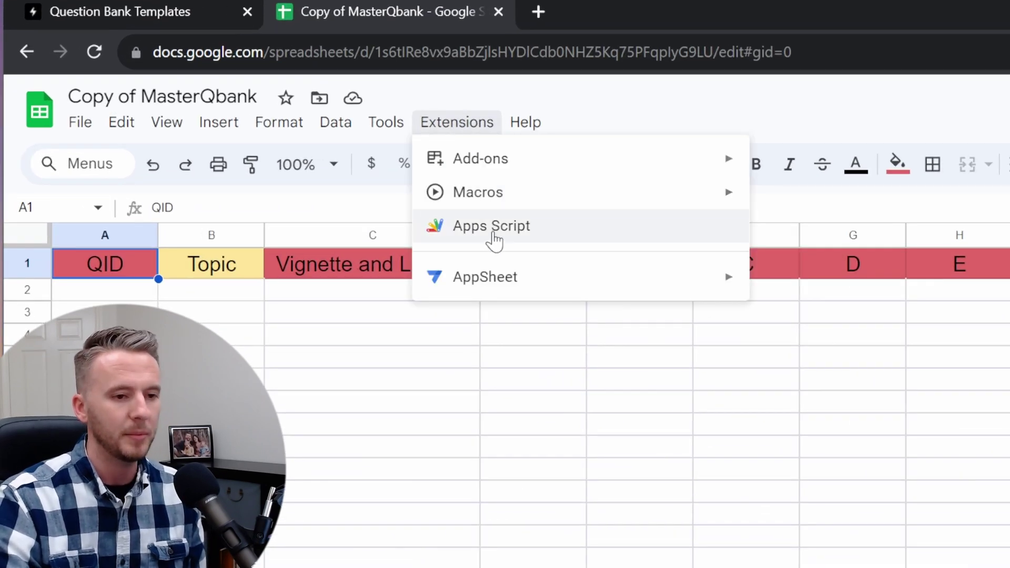
pyautogui.click(493, 239)
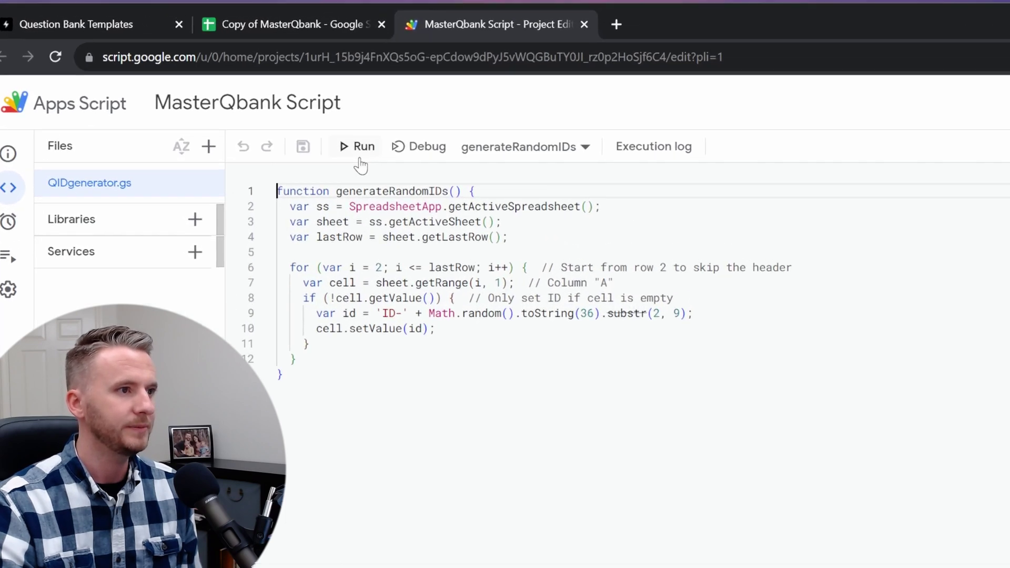
# - Run generateRandomIDs and authorize the unverified MasterQbank Script to access your spreadsheets
pyautogui.click(361, 158)
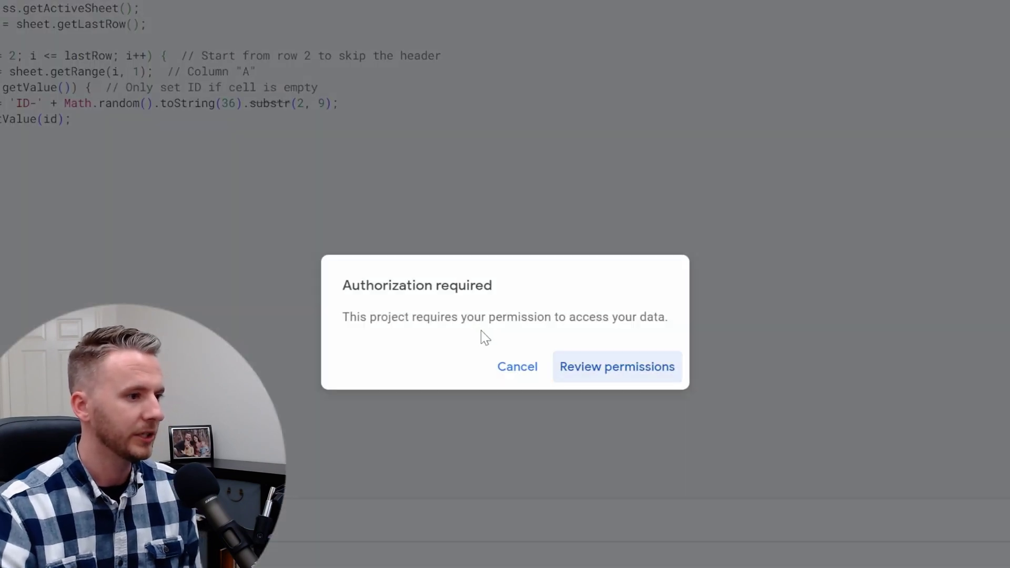
pyautogui.click(580, 369)
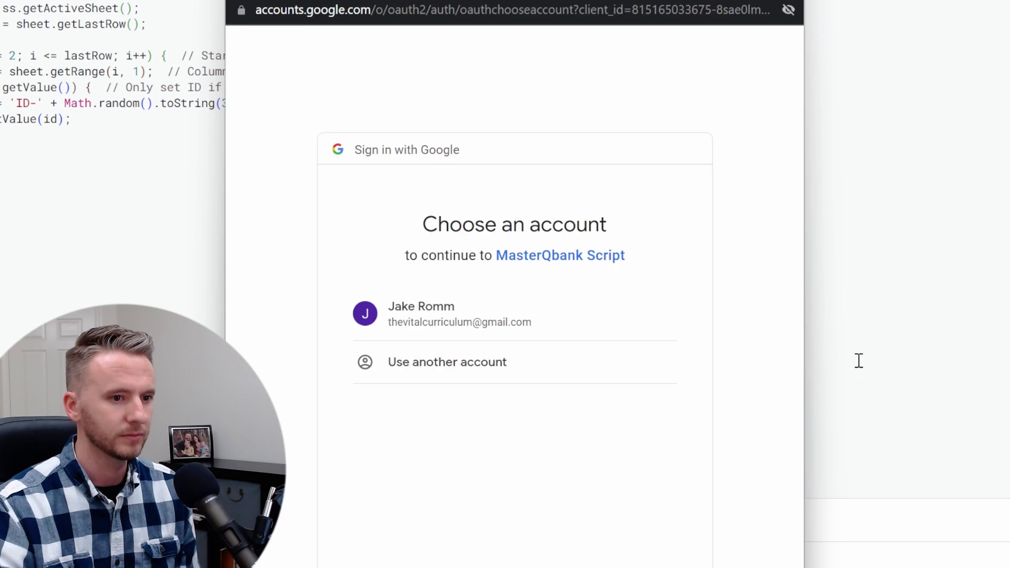
pyautogui.click(431, 318)
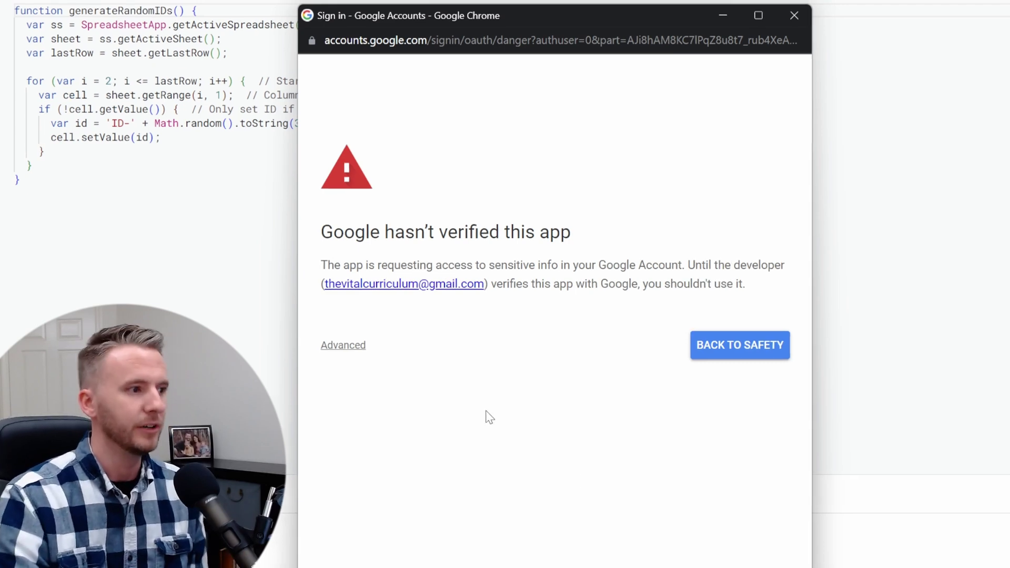
pyautogui.click(345, 349)
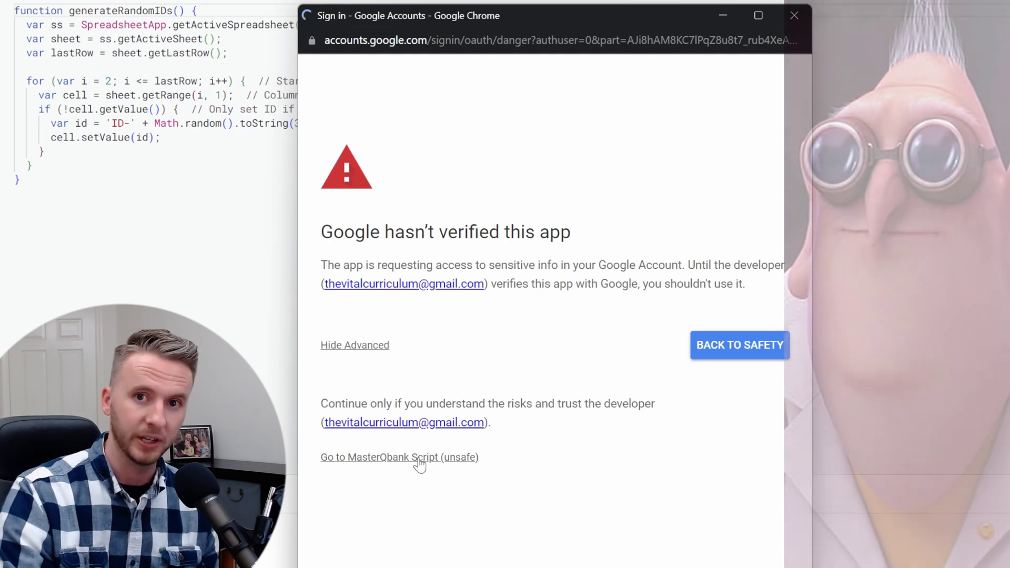
pyautogui.click(418, 457)
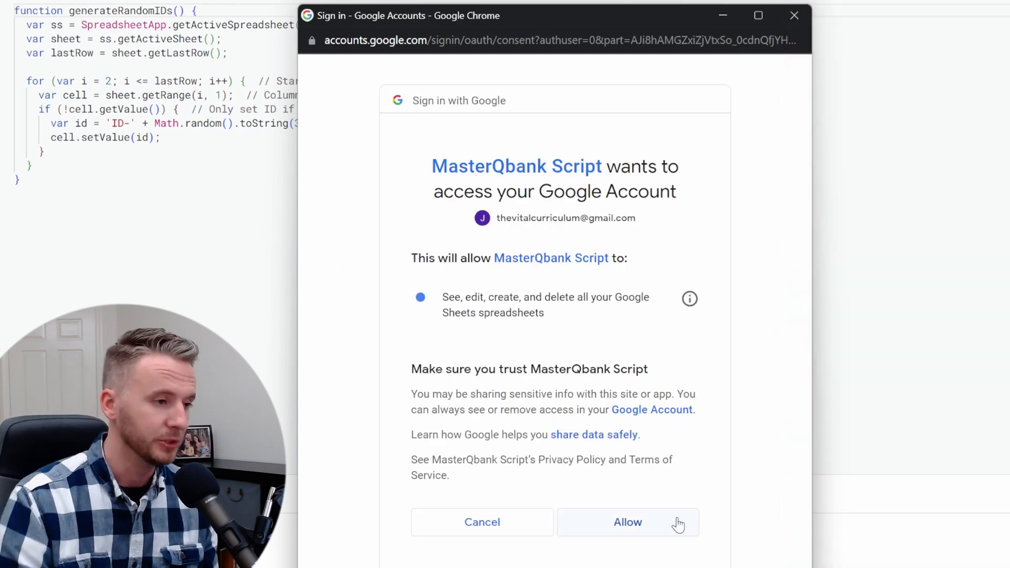
pyautogui.click(636, 528)
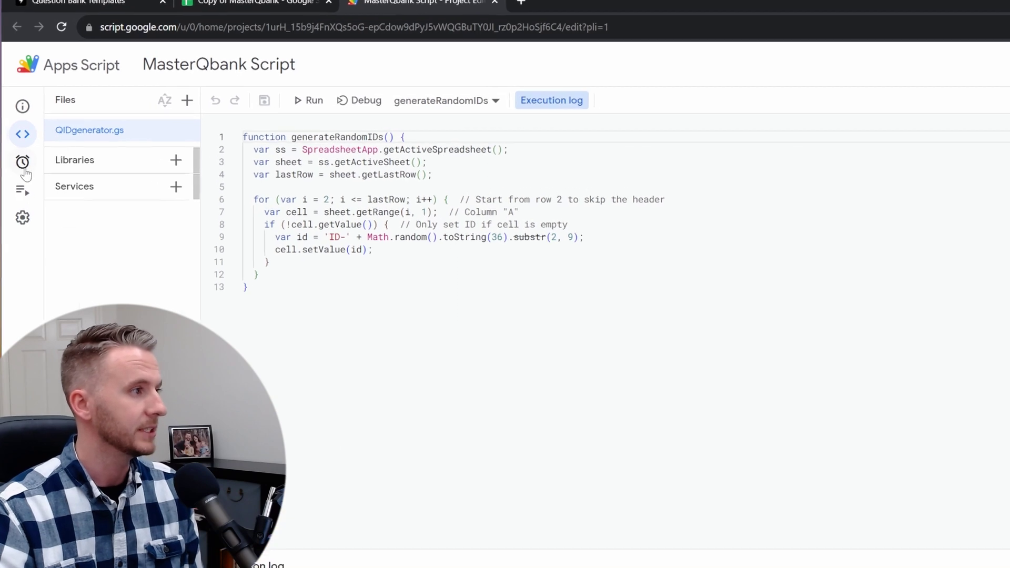
# - Add an On edit trigger for generateRandomIDs with failure notifications set to Notify me immediately
pyautogui.click(31, 179)
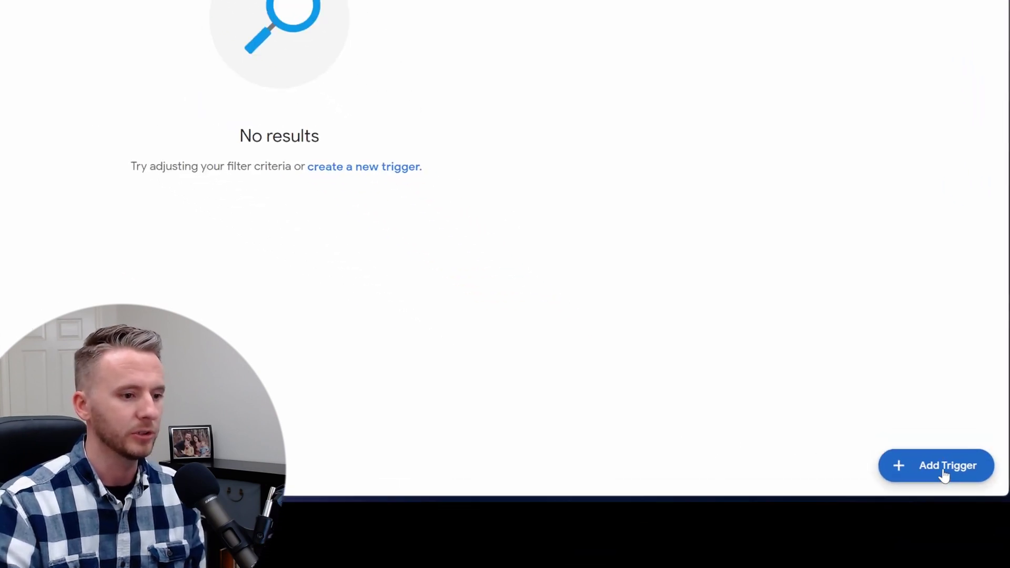
pyautogui.click(942, 464)
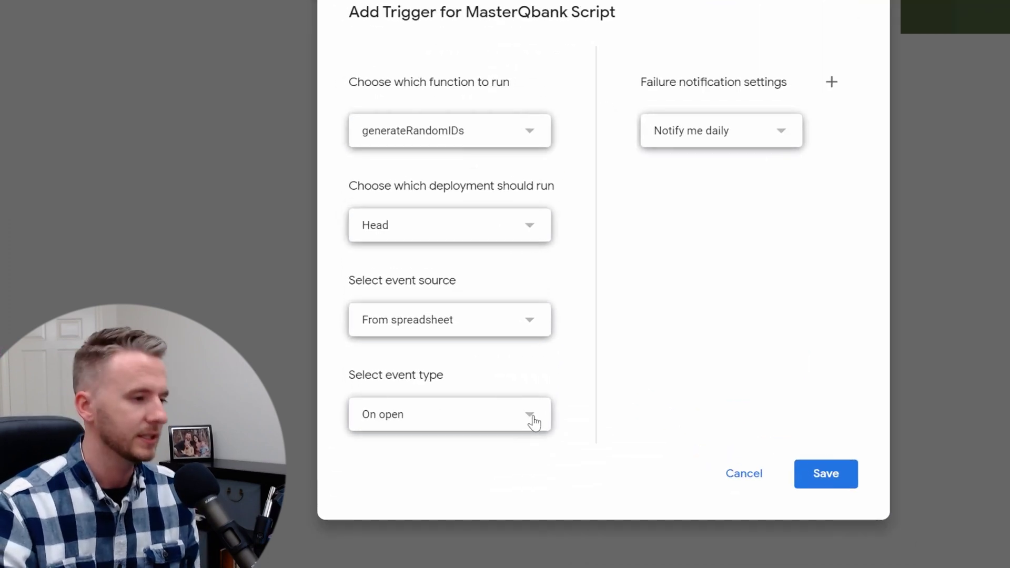
pyautogui.click(466, 412)
pyautogui.click(394, 454)
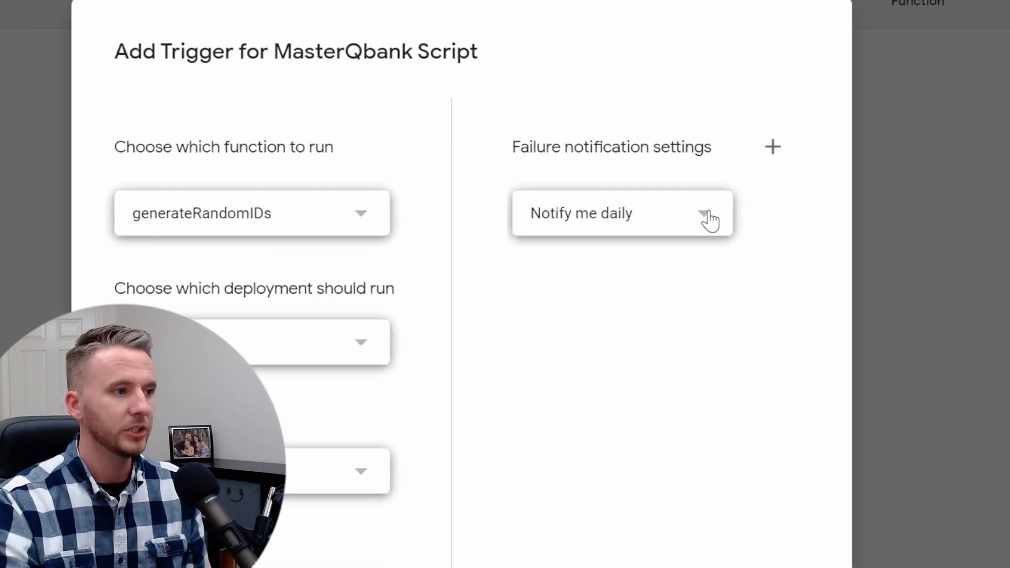
pyautogui.click(709, 220)
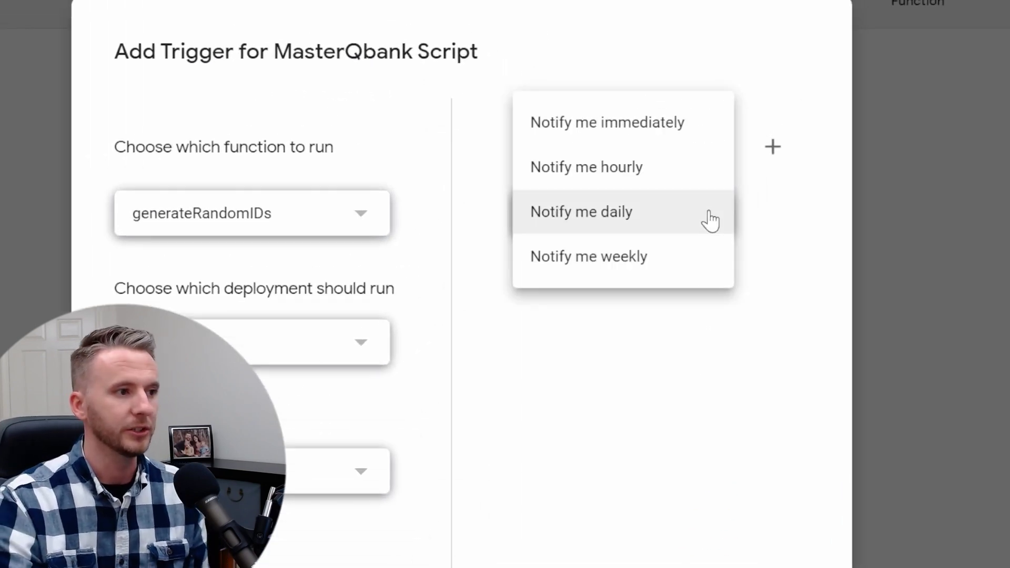
pyautogui.click(645, 143)
pyautogui.click(708, 453)
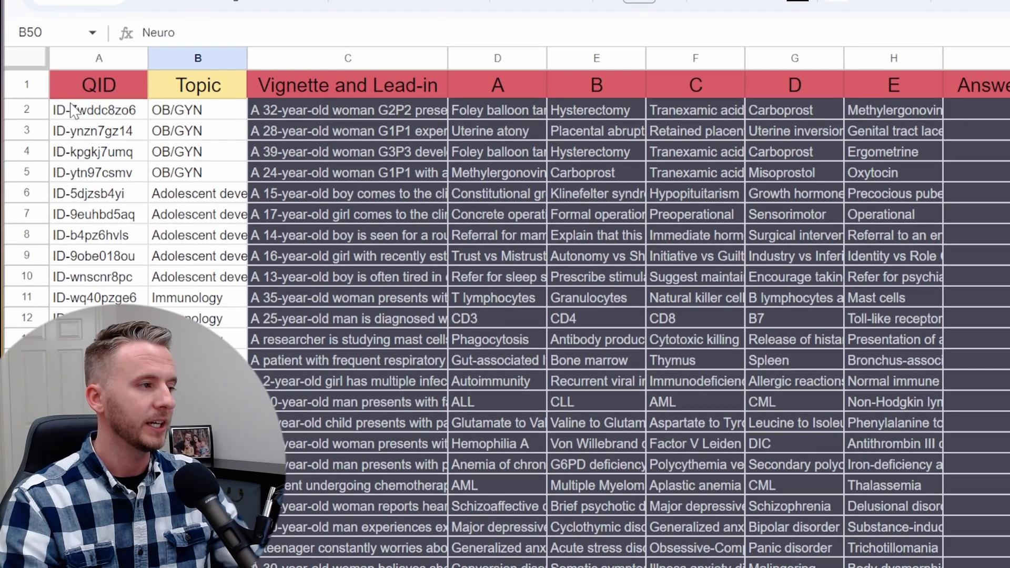
# - Select the Topic-through-Explanation question data (B2:J49) in MasterQbank, then return to Copy of MasterQbank
pyautogui.moveTo(93, 156); pyautogui.dragTo(196, 365)
pyautogui.click(92, 305)
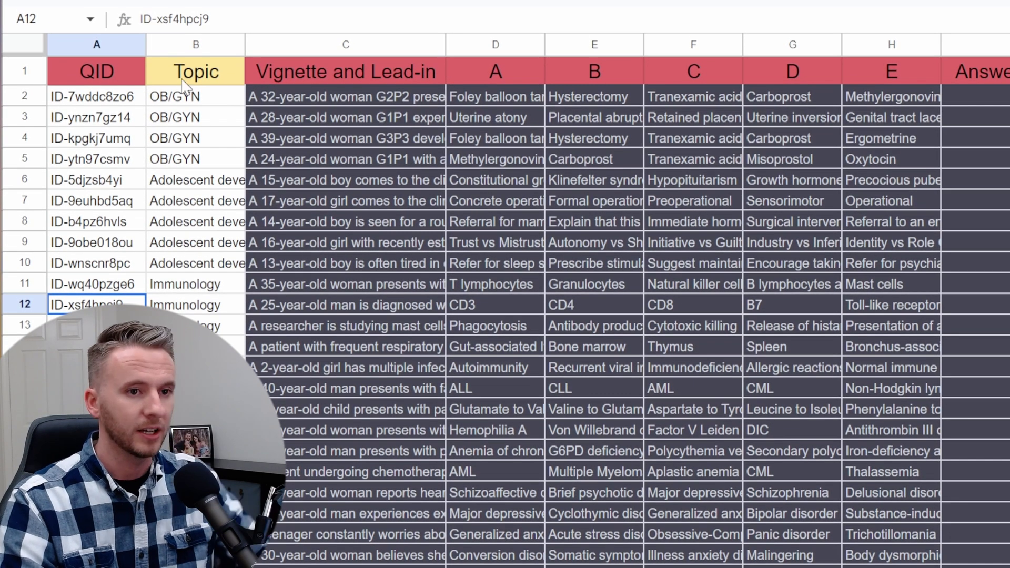
pyautogui.click(173, 45)
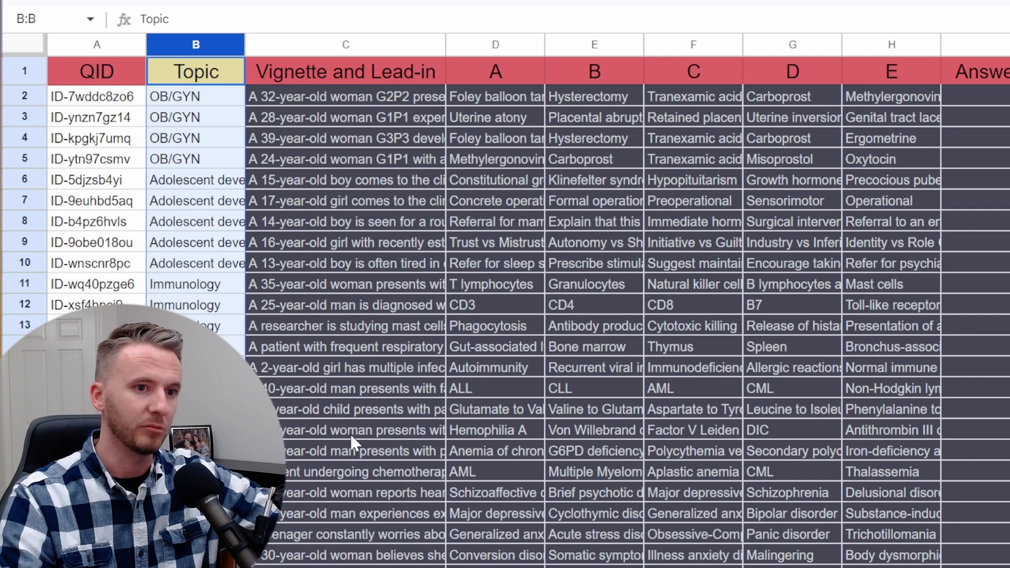
pyautogui.scroll(-5, 356, 433)
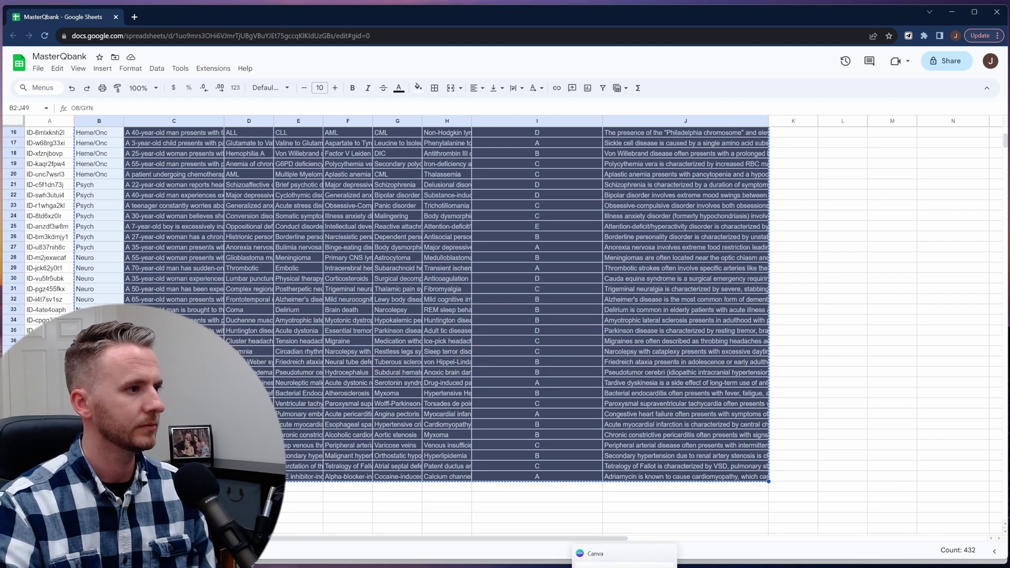
pyautogui.click(642, 562)
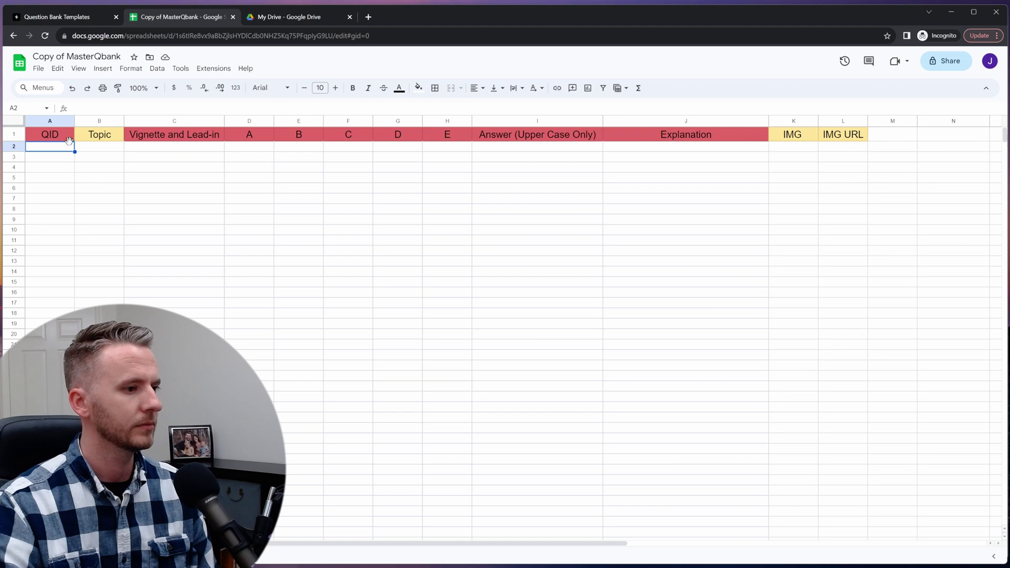
pyautogui.click(111, 148)
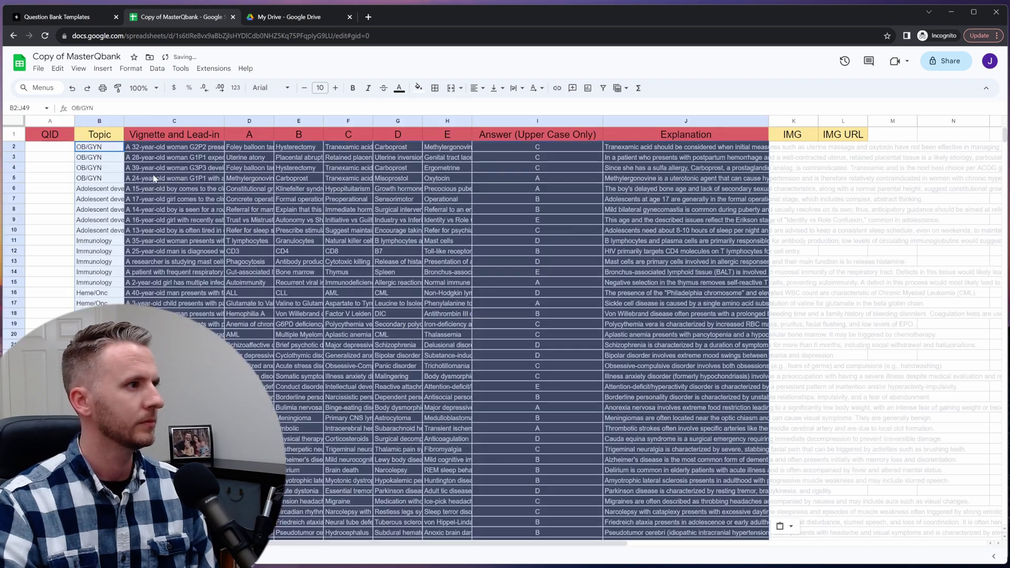
pyautogui.hotkey('ctrl', 'v')
pyautogui.click(179, 202)
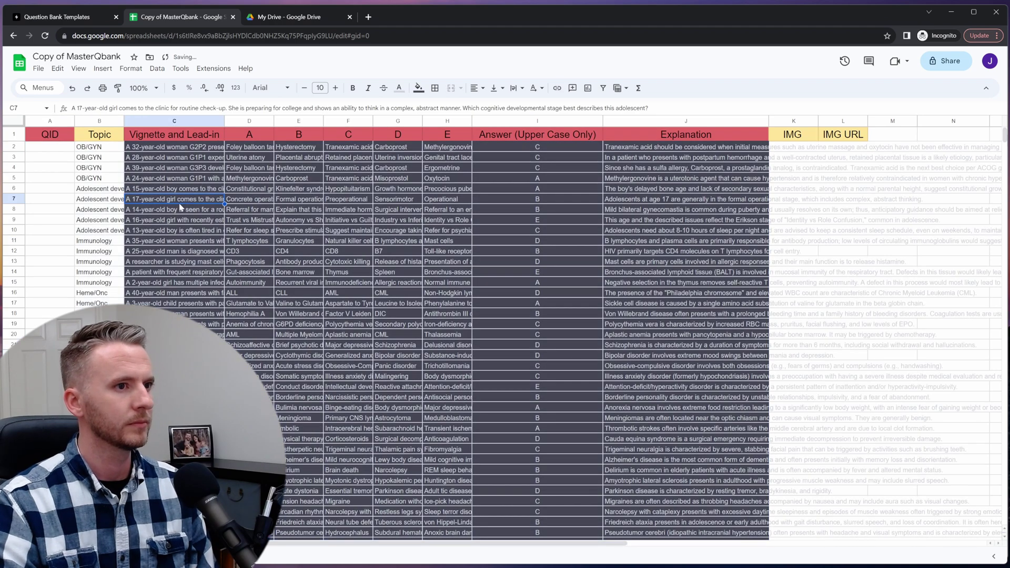
pyautogui.click(141, 148)
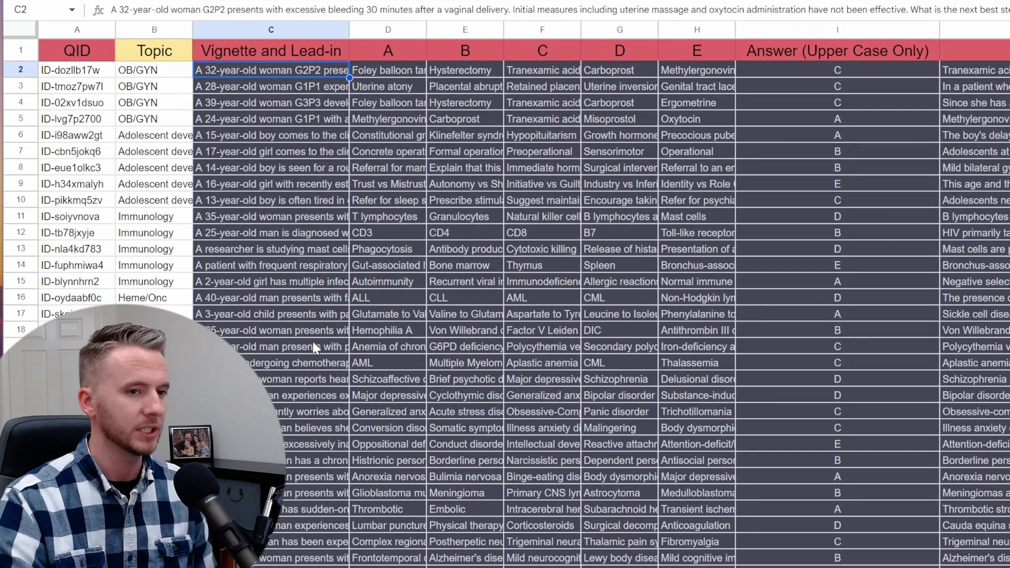
pyautogui.click(973, 30)
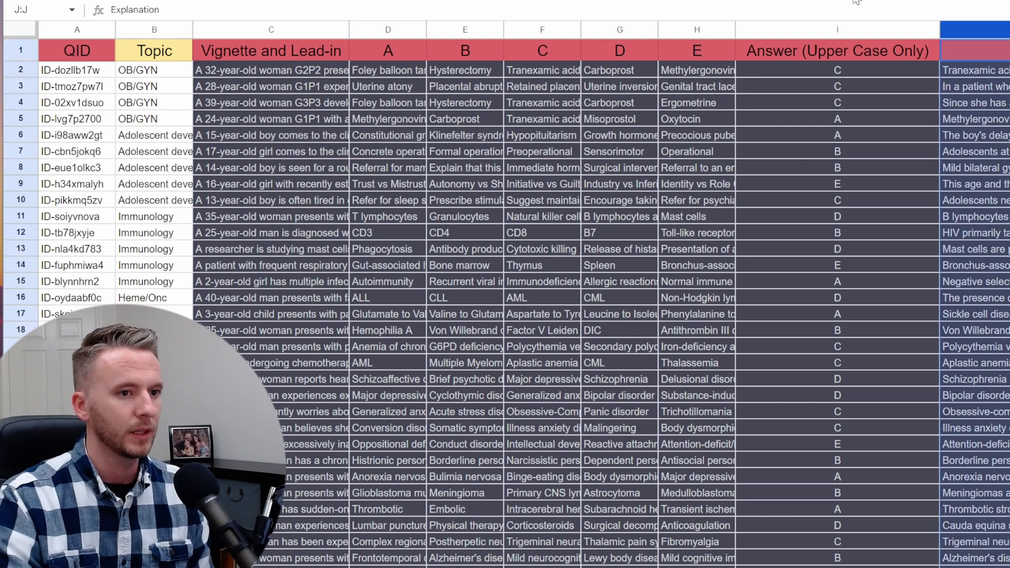
pyautogui.click(252, 29)
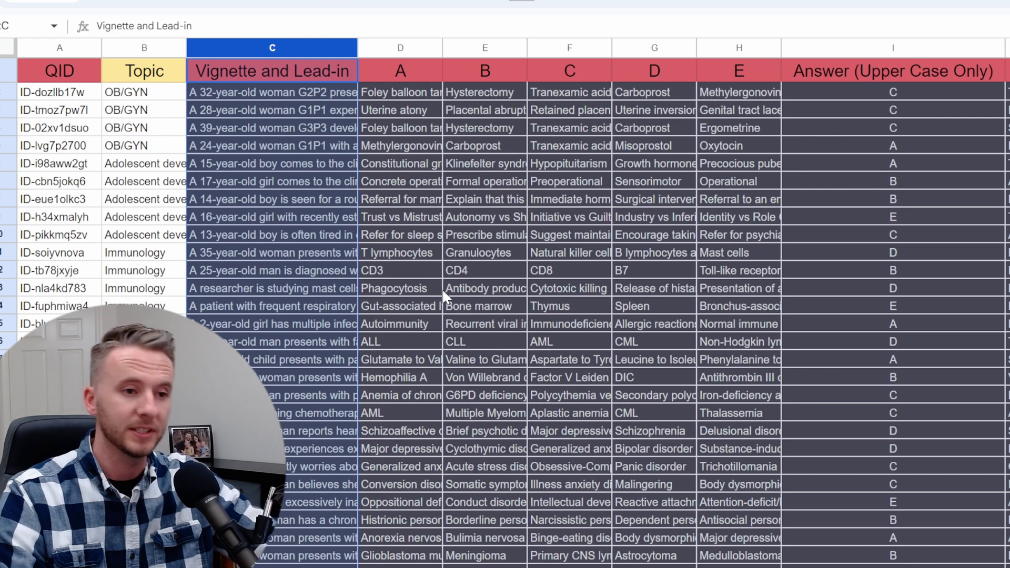
pyautogui.click(293, 115)
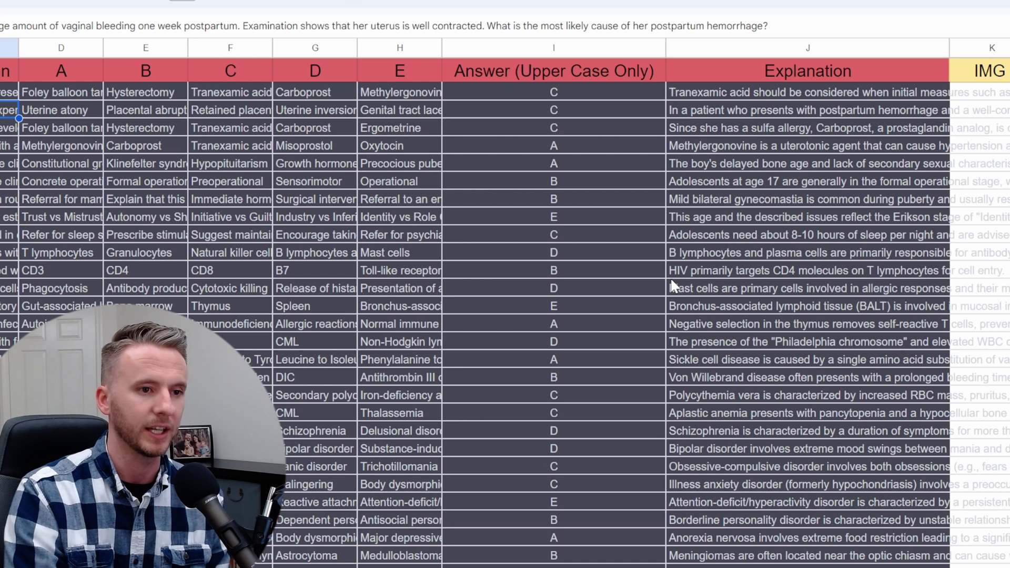
# - Set the Explanation column (J) text wrapping to Clip, then select the IMG and IMG URL headers
pyautogui.hscroll(5, 673, 286)
pyautogui.click(564, 47)
pyautogui.click(275, 1)
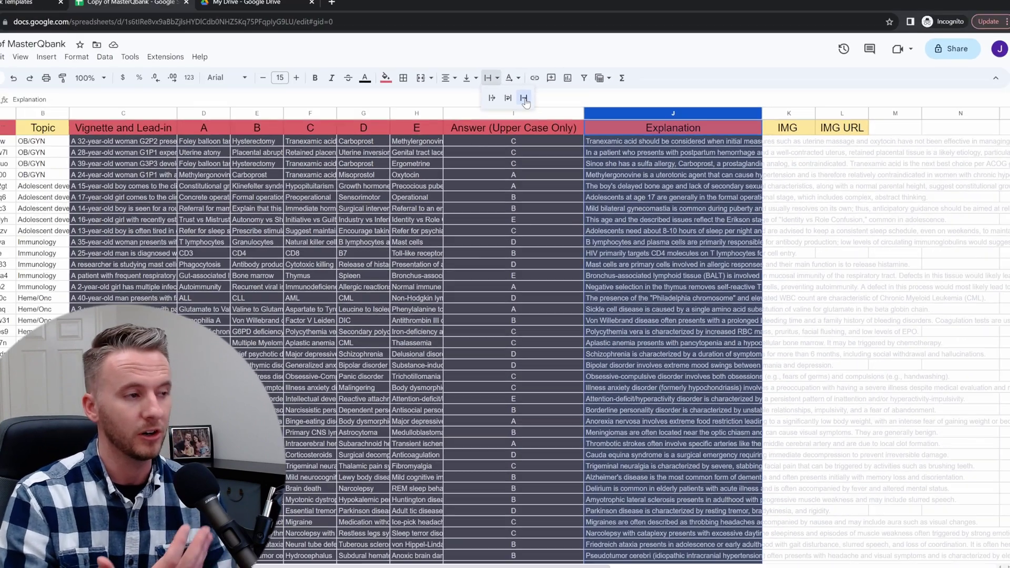
pyautogui.click(327, 23)
pyautogui.click(766, 178)
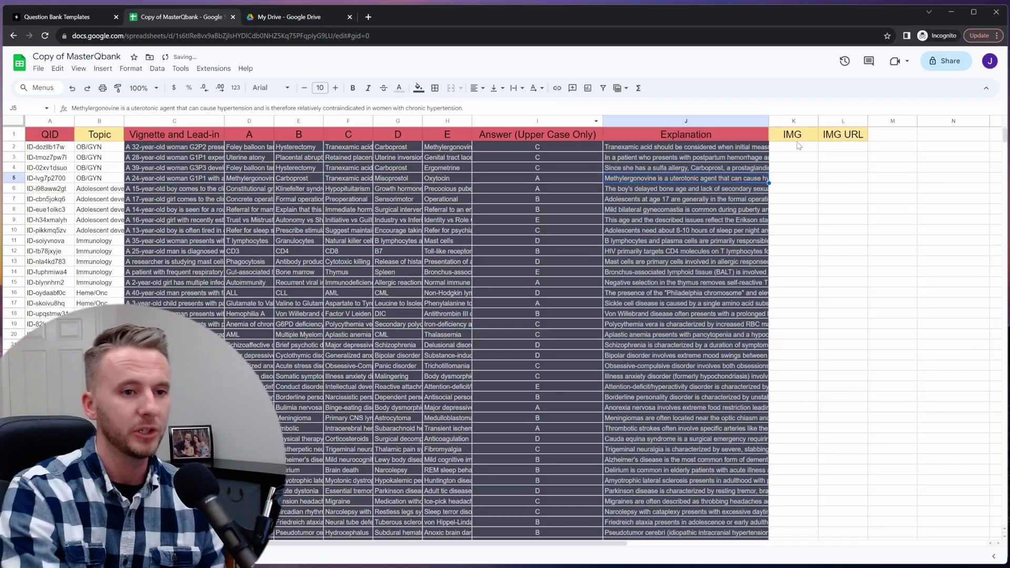
pyautogui.moveTo(791, 135); pyautogui.dragTo(841, 136)
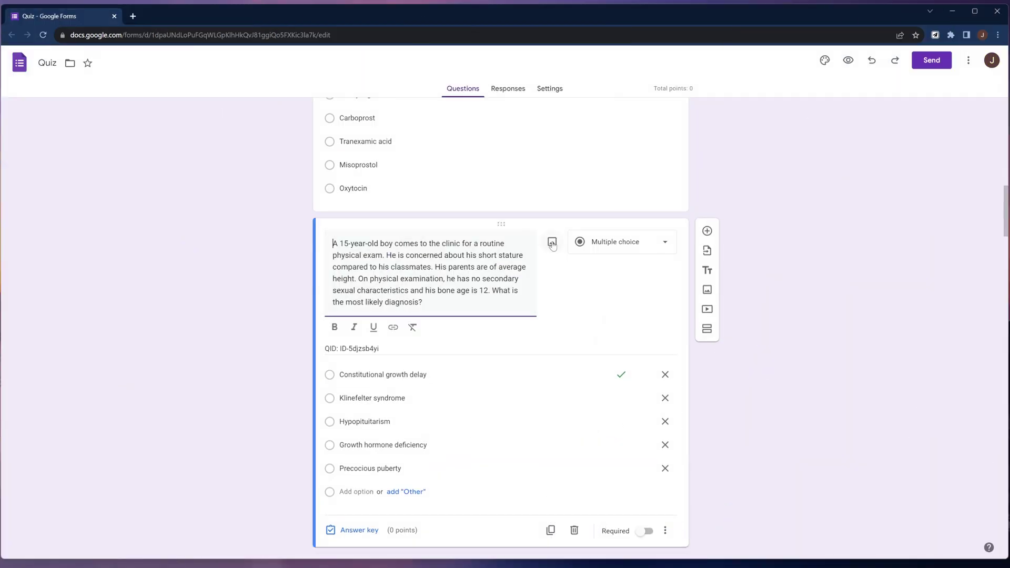
# - Insert an image by pasted URL into the 15-year-old boy's short-stature question
pyautogui.click(554, 245)
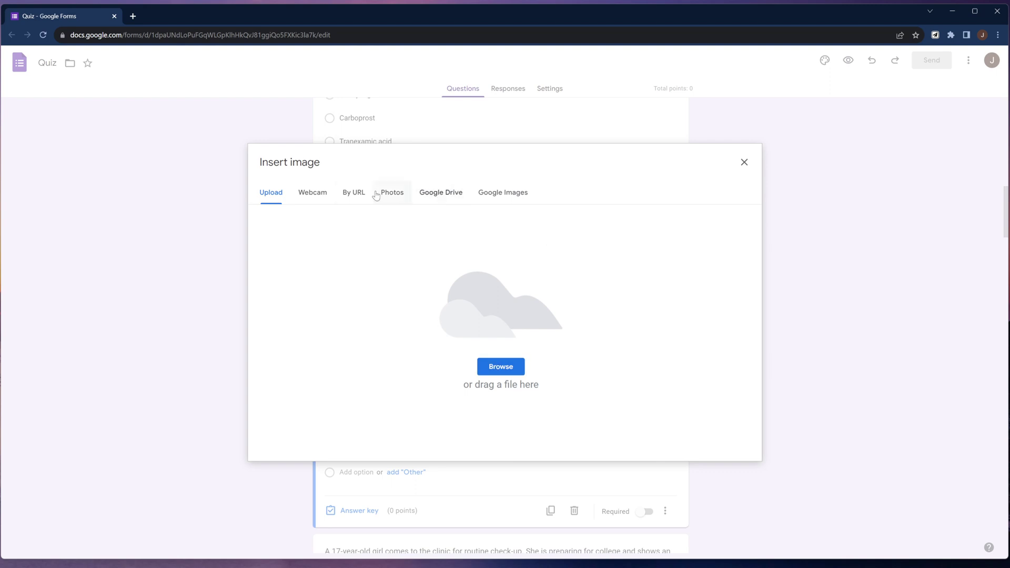
pyautogui.click(355, 194)
pyautogui.rightClick(445, 241)
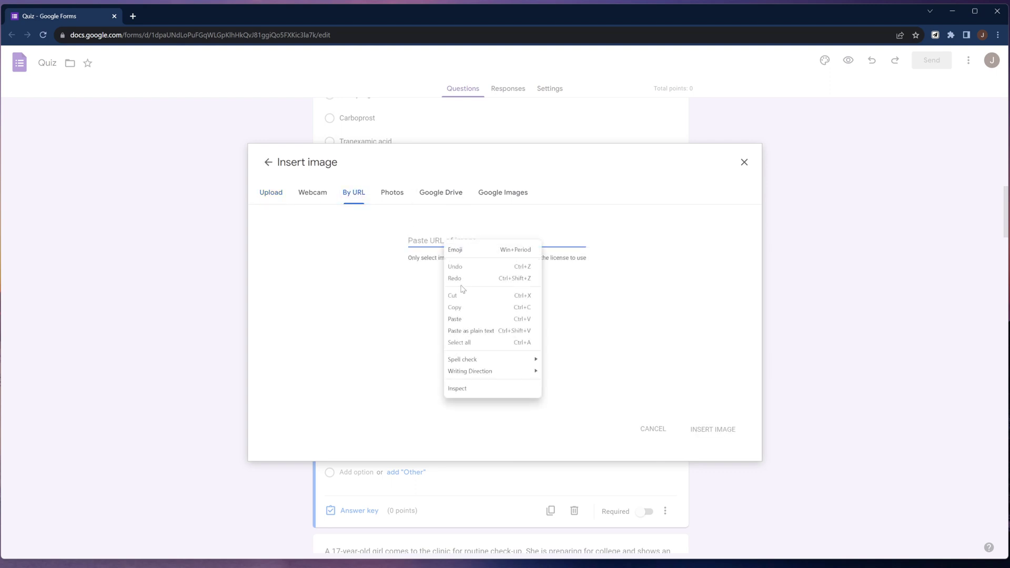
pyautogui.click(463, 319)
pyautogui.click(707, 429)
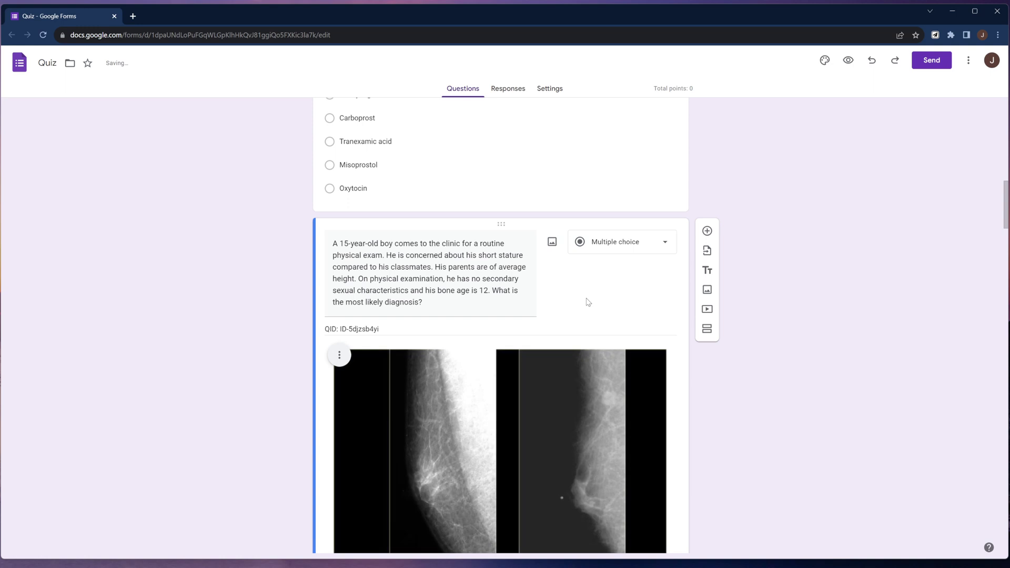
pyautogui.scroll(-3, 589, 302)
pyautogui.scroll(-1, 587, 308)
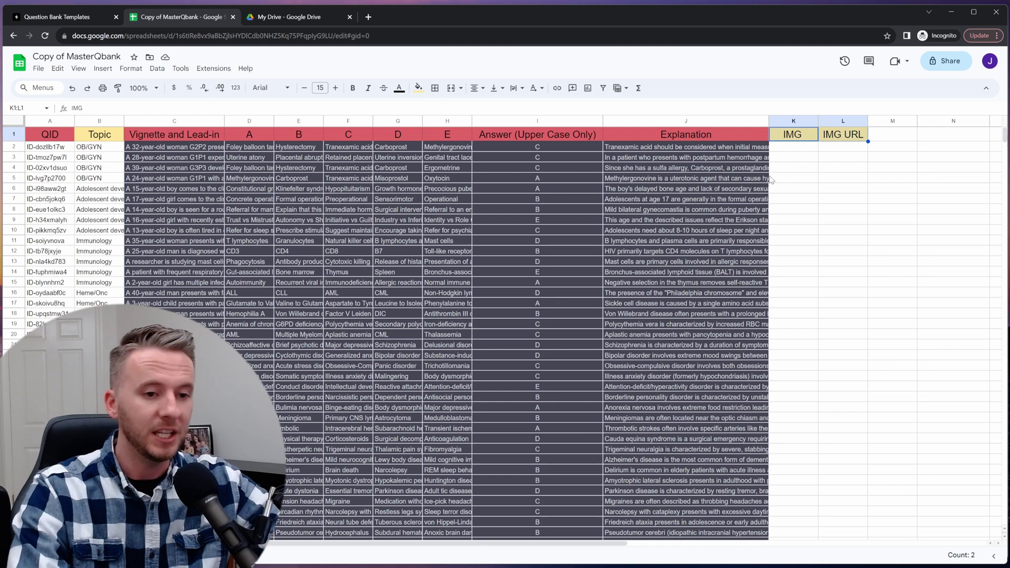
# - Add the header Biochem in M1 and Tutoring in N1
pyautogui.click(797, 158)
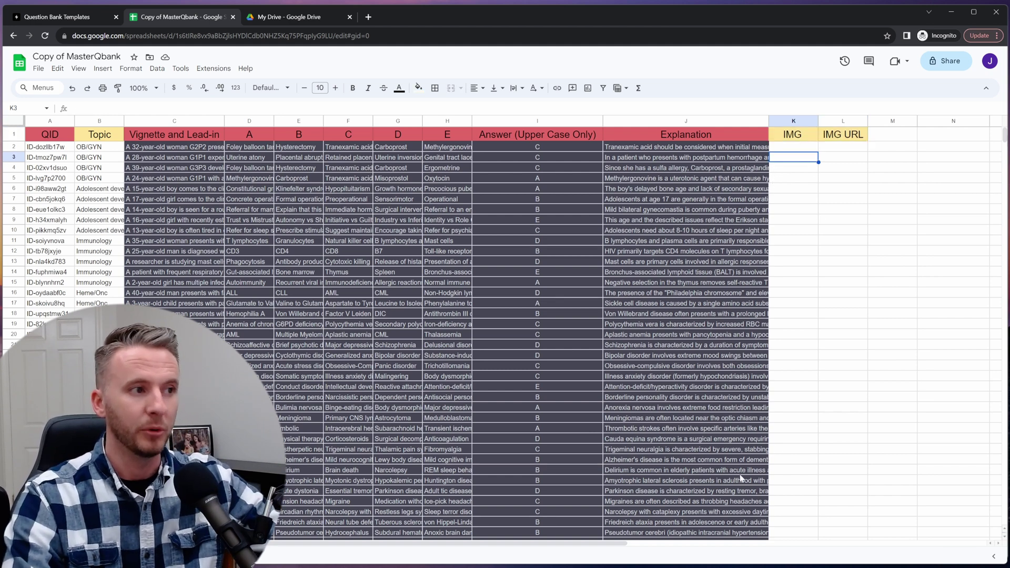
pyautogui.moveTo(619, 547); pyautogui.dragTo(748, 548)
pyautogui.click(690, 135)
pyautogui.write('Biochem')
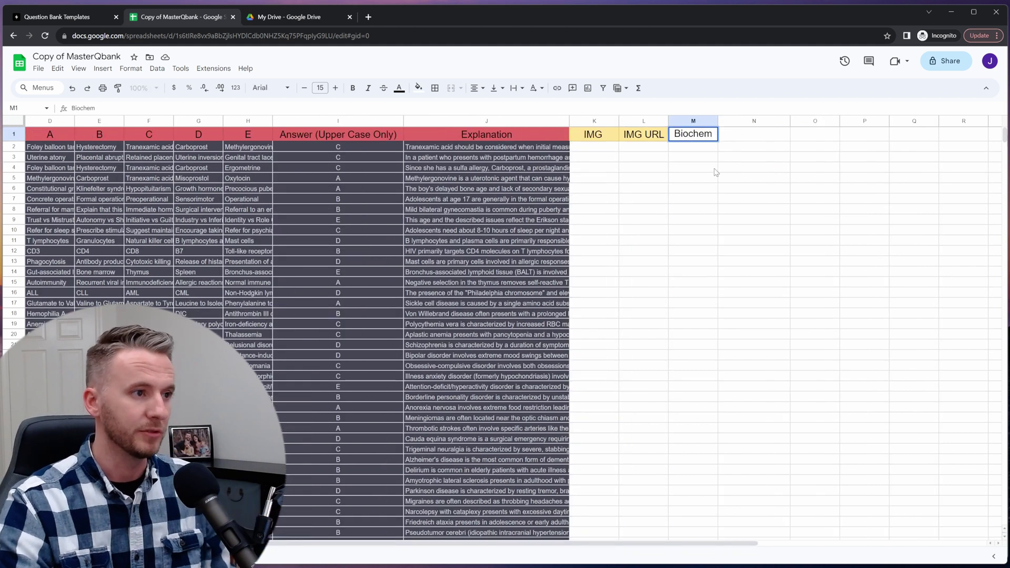
pyautogui.click(729, 190)
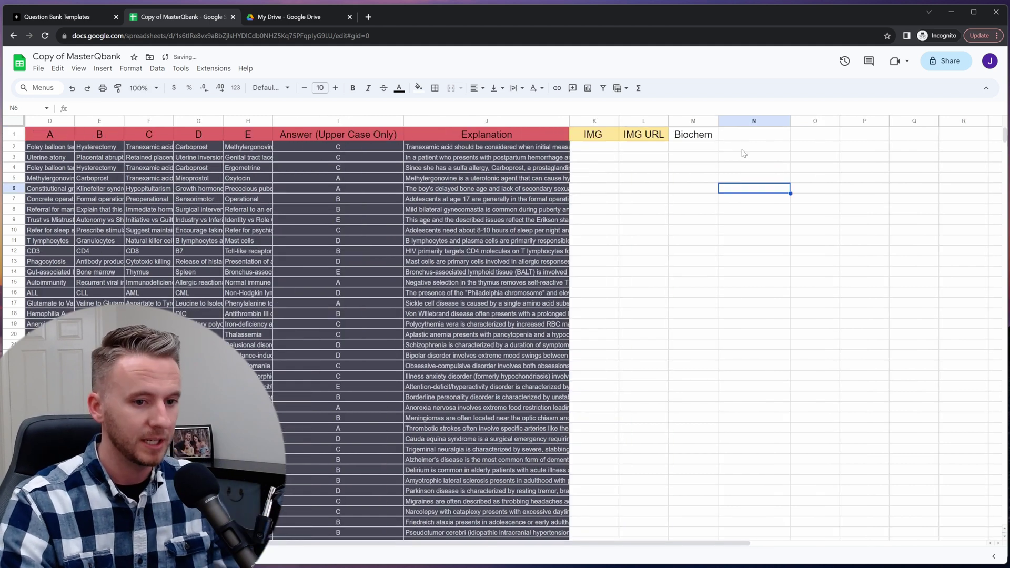
pyautogui.click(750, 134)
pyautogui.write('Tutor')
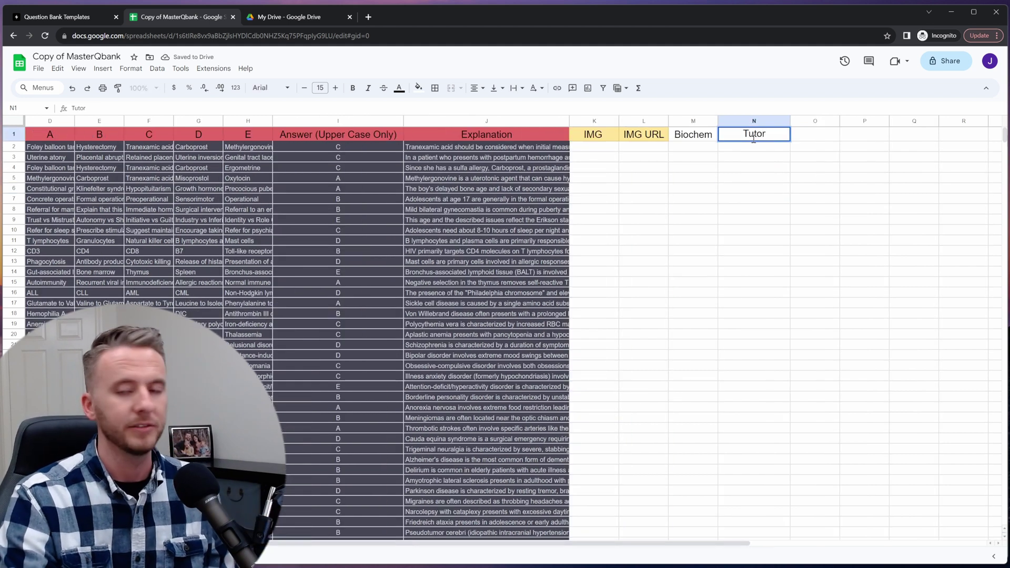
pyautogui.write('ing')
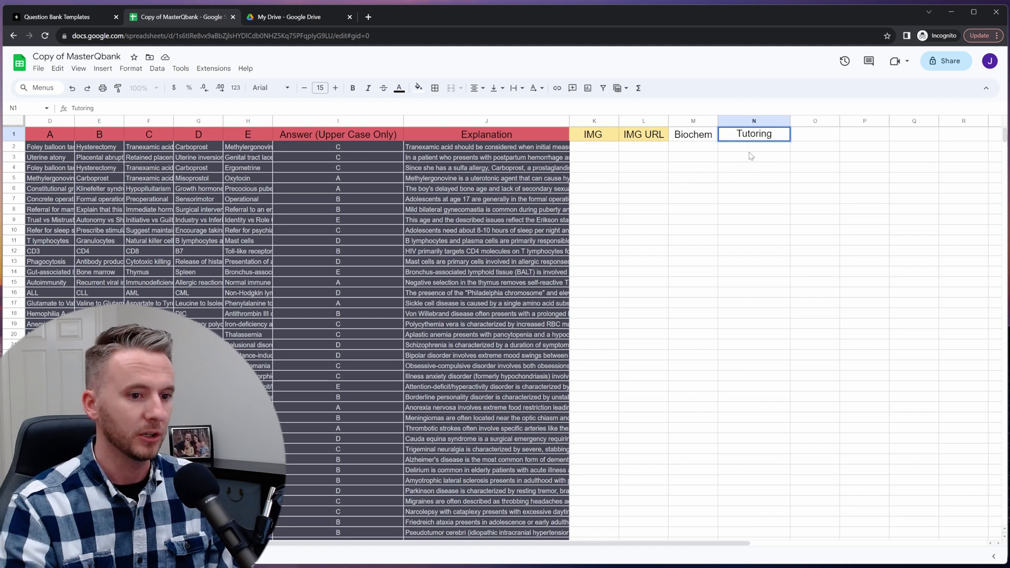
pyautogui.press('Return')
# - Enter the tutoring student's name in N2 and paste it into N5 and two more question rows
pyautogui.write('John')
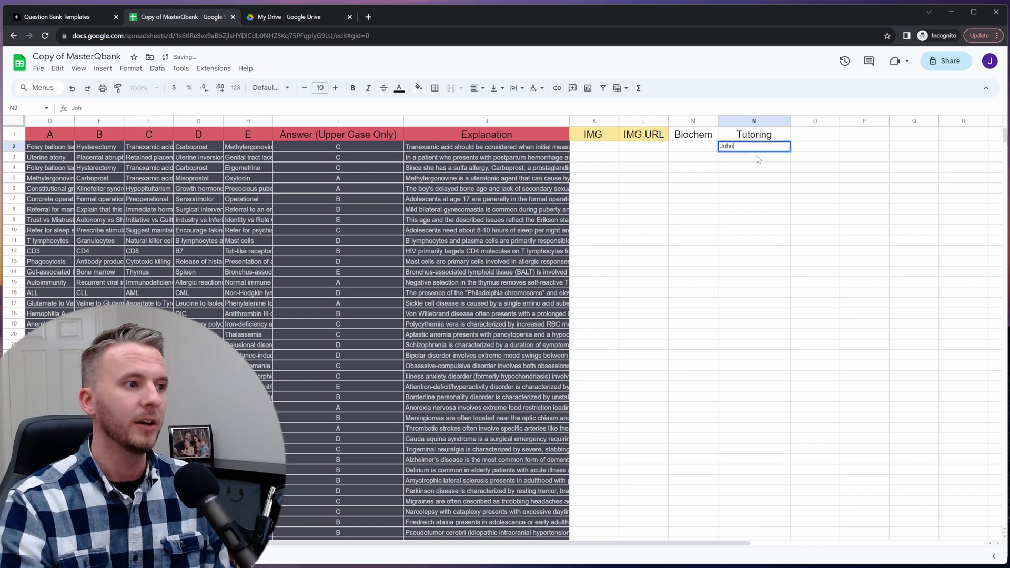
pyautogui.press('Return')
pyautogui.click(757, 147)
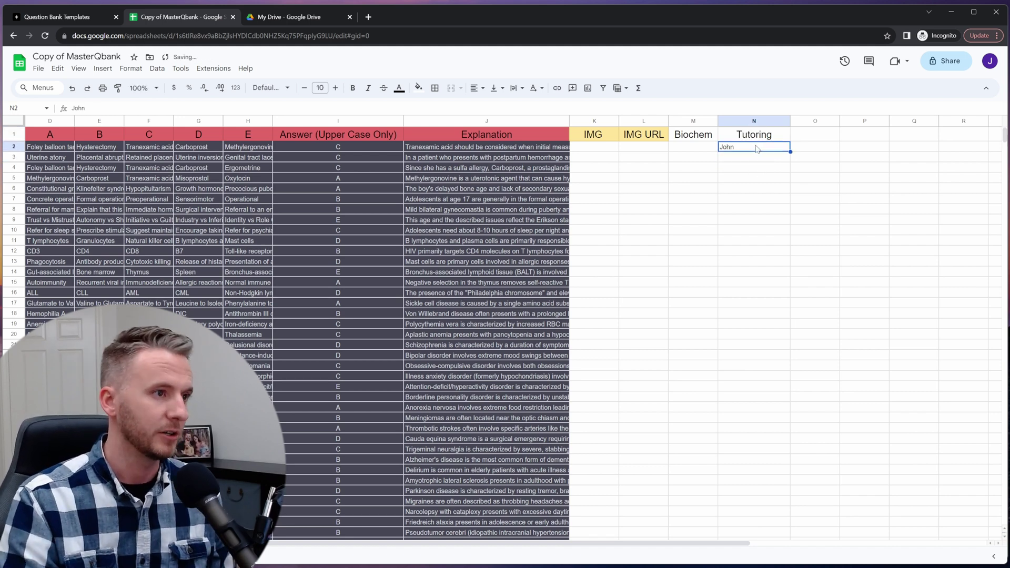
pyautogui.hotkey('ctrl', 'c')
pyautogui.click(765, 181)
pyautogui.hotkey('ctrl', 'v')
pyautogui.keyDown('ctrl'); pyautogui.click(765, 209); pyautogui.keyUp('ctrl')
pyautogui.hotkey('ctrl', 'v')
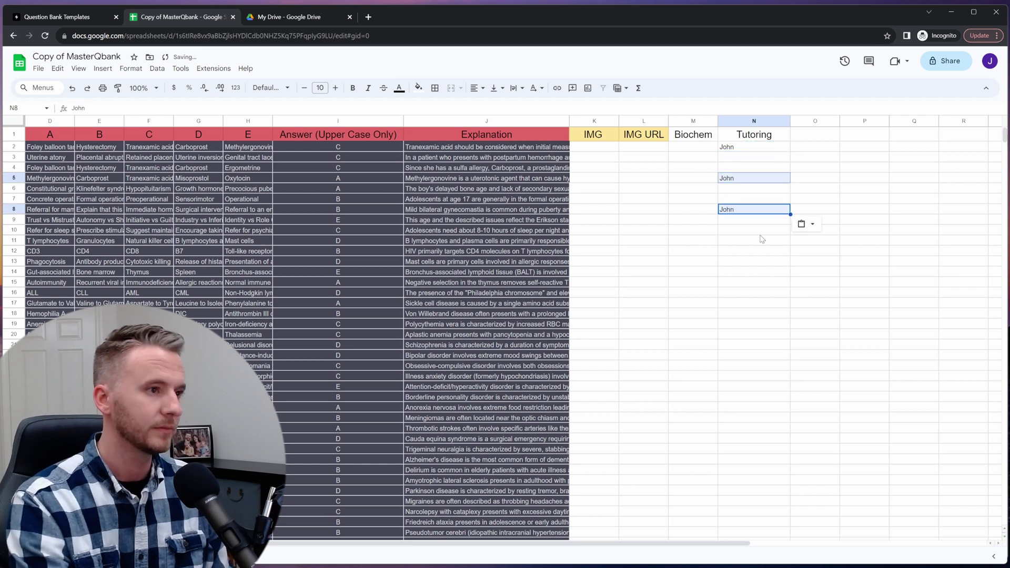
pyautogui.keyDown('ctrl'); pyautogui.click(764, 240); pyautogui.keyUp('ctrl')
pyautogui.hotkey('ctrl', 'v')
# - Tag further questions, including rows 21, 25, 28, 33, 35 and 38, with the student's name
pyautogui.keyDown('ctrl'); pyautogui.click(764, 283); pyautogui.keyUp('ctrl')
pyautogui.keyDown('ctrl'); pyautogui.click(764, 313); pyautogui.keyUp('ctrl')
pyautogui.hotkey('ctrl', 'v')
pyautogui.keyDown('ctrl'); pyautogui.click(764, 345); pyautogui.keyUp('ctrl')
pyautogui.keyDown('ctrl'); pyautogui.click(765, 387); pyautogui.keyUp('ctrl')
pyautogui.keyDown('ctrl'); pyautogui.click(764, 418); pyautogui.keyUp('ctrl')
pyautogui.keyDown('ctrl'); pyautogui.click(764, 470); pyautogui.keyUp('ctrl')
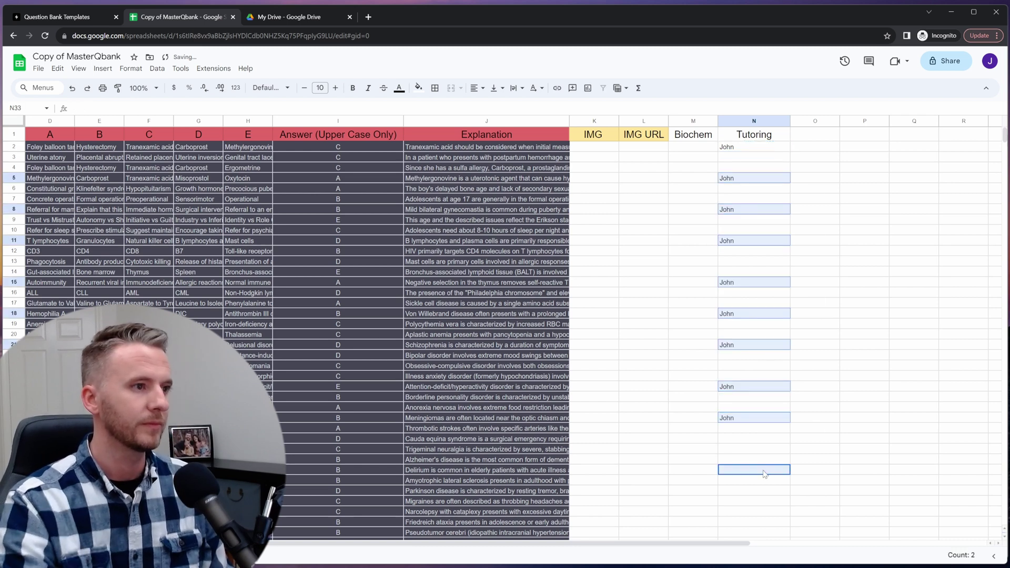
pyautogui.keyDown('ctrl'); pyautogui.click(765, 491); pyautogui.keyUp('ctrl')
pyautogui.hotkey('ctrl', 'v')
pyautogui.scroll(-2, 763, 489)
pyautogui.keyDown('ctrl'); pyautogui.click(764, 435); pyautogui.keyUp('ctrl')
pyautogui.hotkey('ctrl', 'v')
pyautogui.keyDown('ctrl'); pyautogui.click(764, 467); pyautogui.keyUp('ctrl')
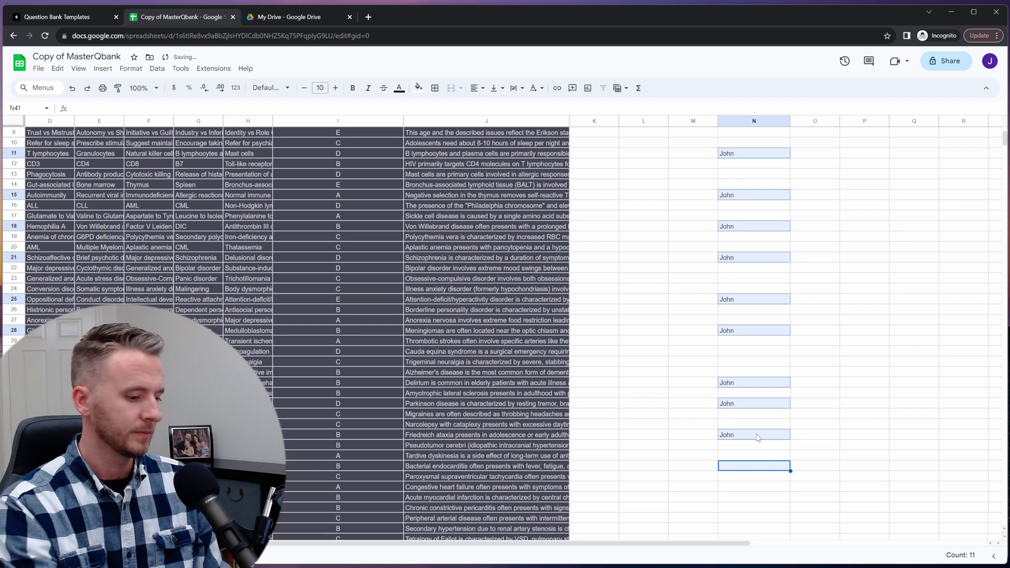
pyautogui.scroll(3, 736, 256)
pyautogui.click(745, 140)
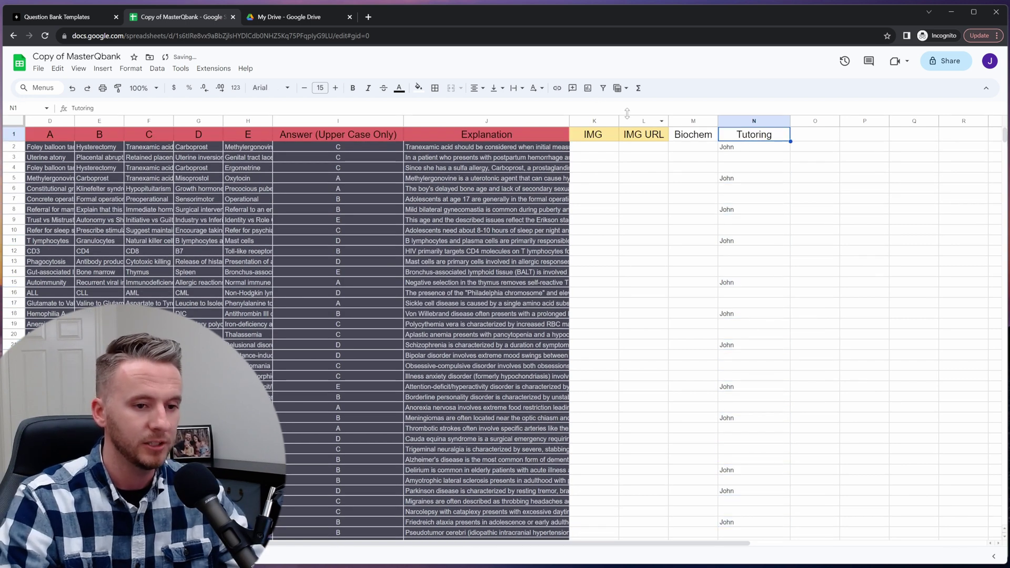
# - Filter the Tutoring column to exclude blanks so only the tagged questions show
pyautogui.click(603, 90)
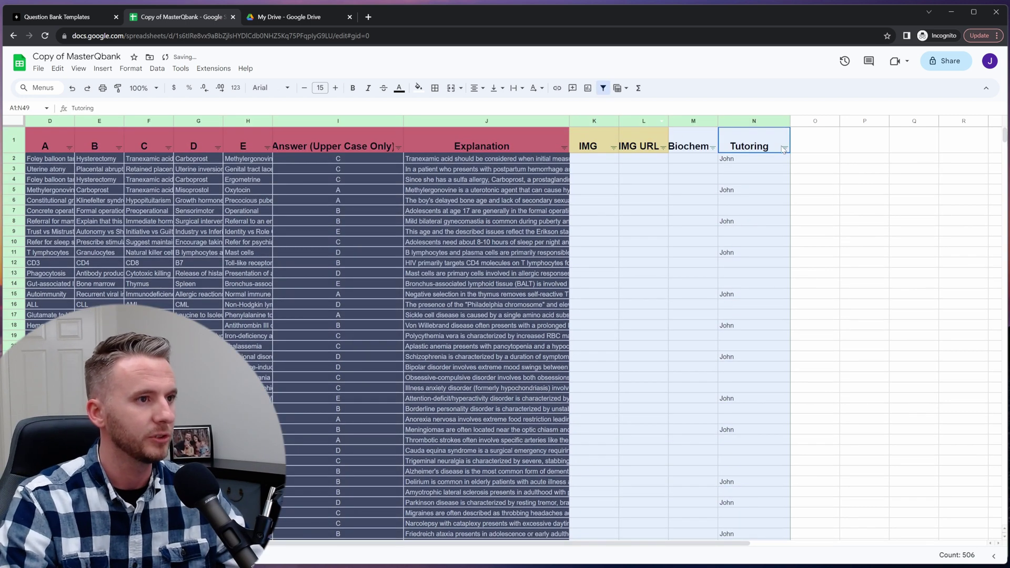
pyautogui.click(785, 148)
pyautogui.click(683, 327)
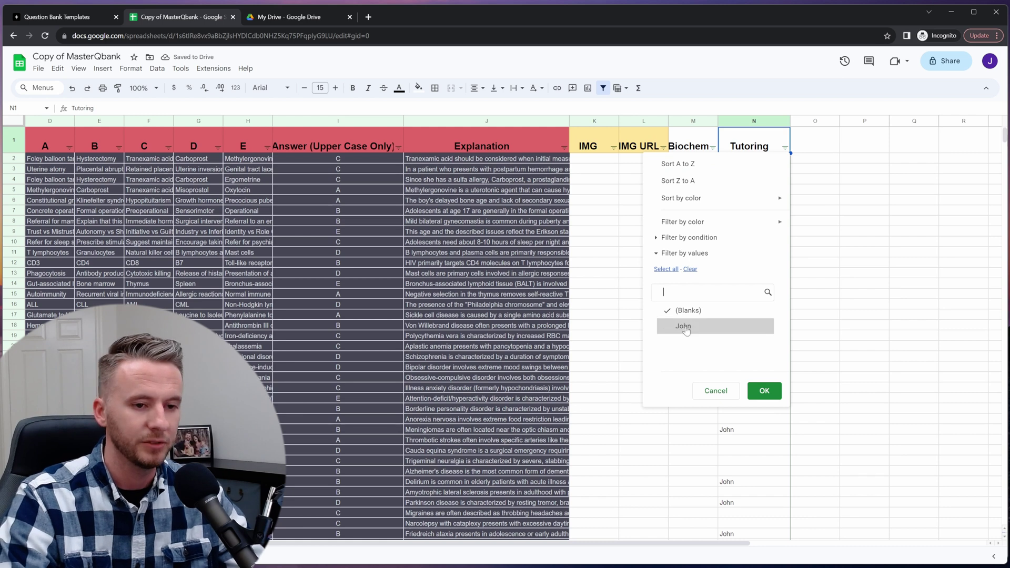
pyautogui.click(683, 326)
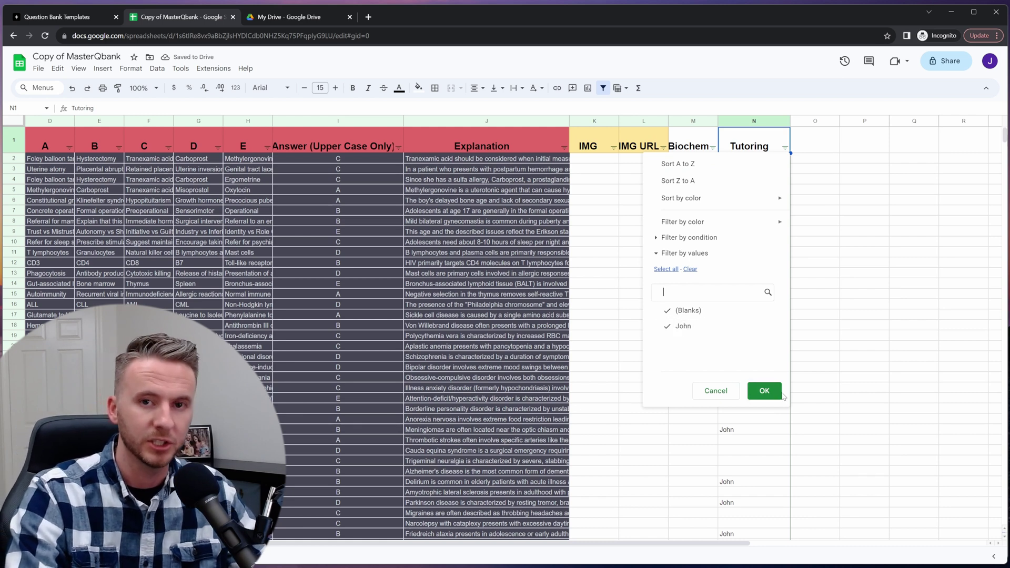
pyautogui.click(686, 310)
pyautogui.click(763, 391)
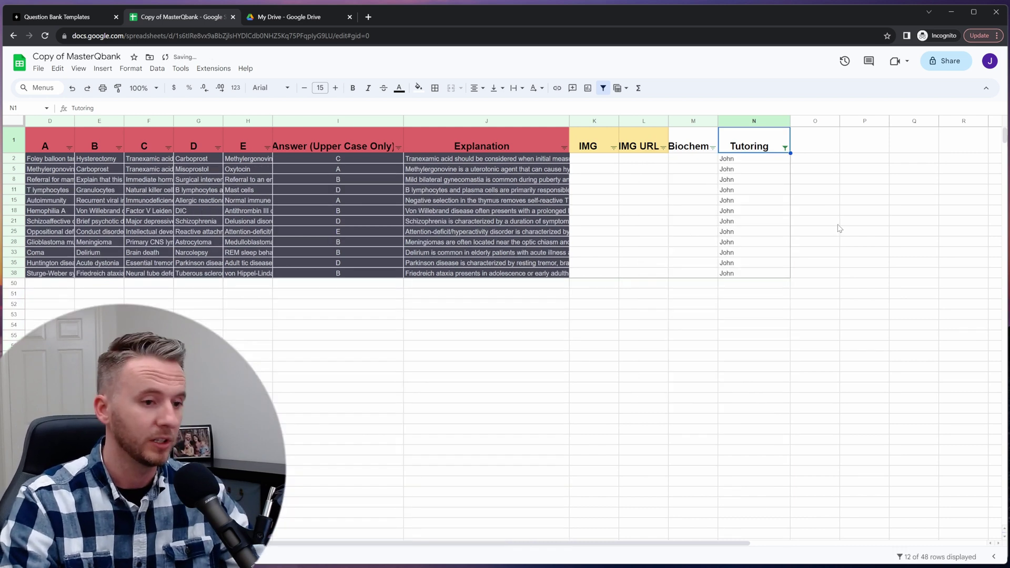
pyautogui.click(838, 225)
pyautogui.click(77, 18)
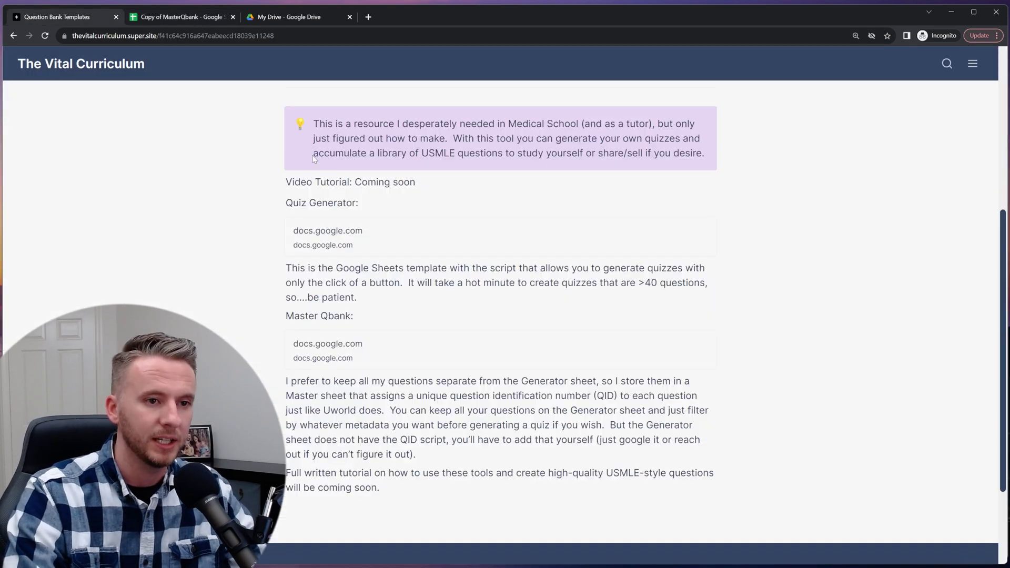
# - On the Question Bank Templates page, open the Quiz Generator template preview
pyautogui.scroll(-1, 490, 234)
pyautogui.scroll(1, 481, 298)
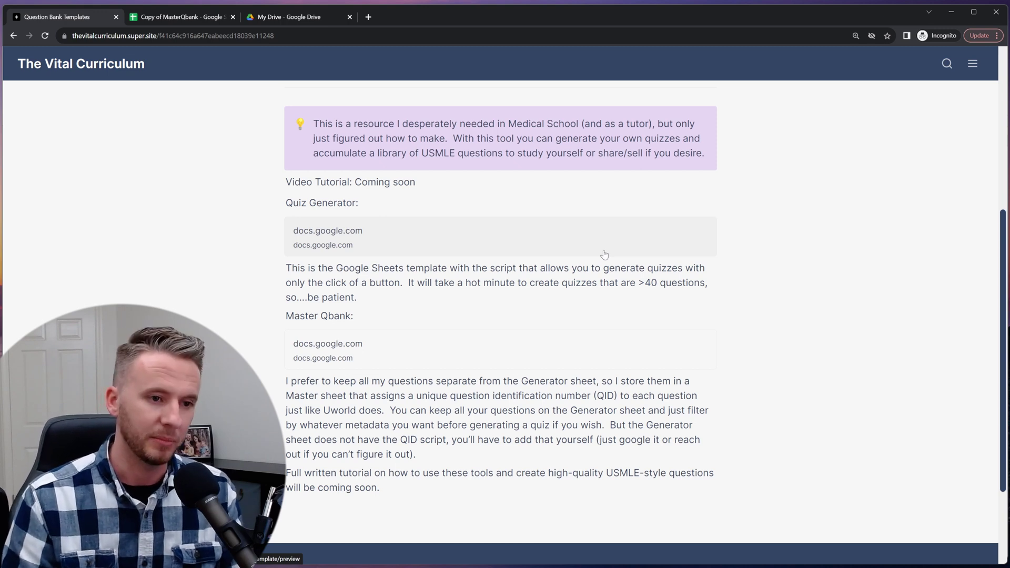
pyautogui.click(500, 241)
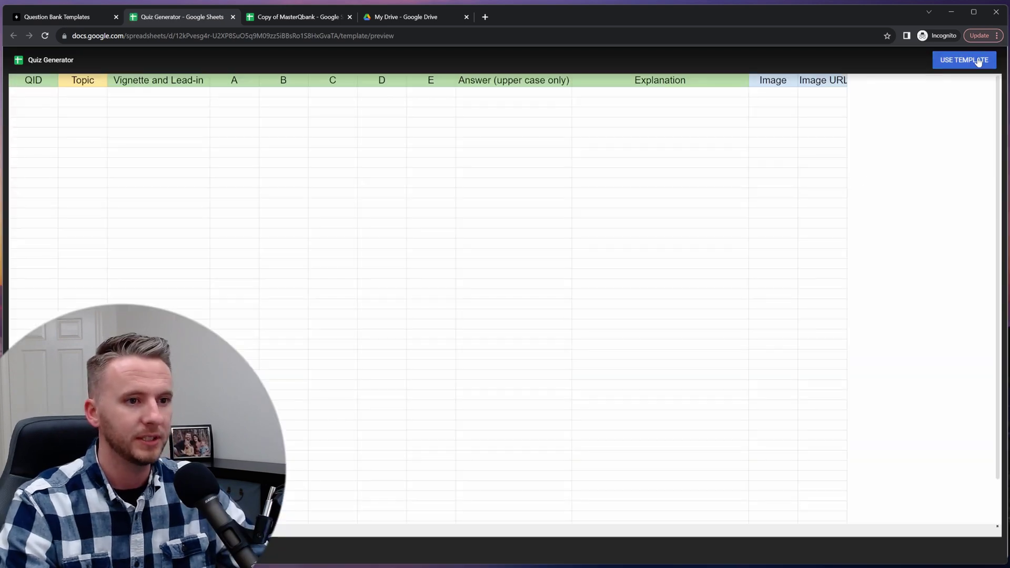
# - Copy the Quiz Generator template and run its Qbank Script through Extensions > Apps Script
pyautogui.click(977, 62)
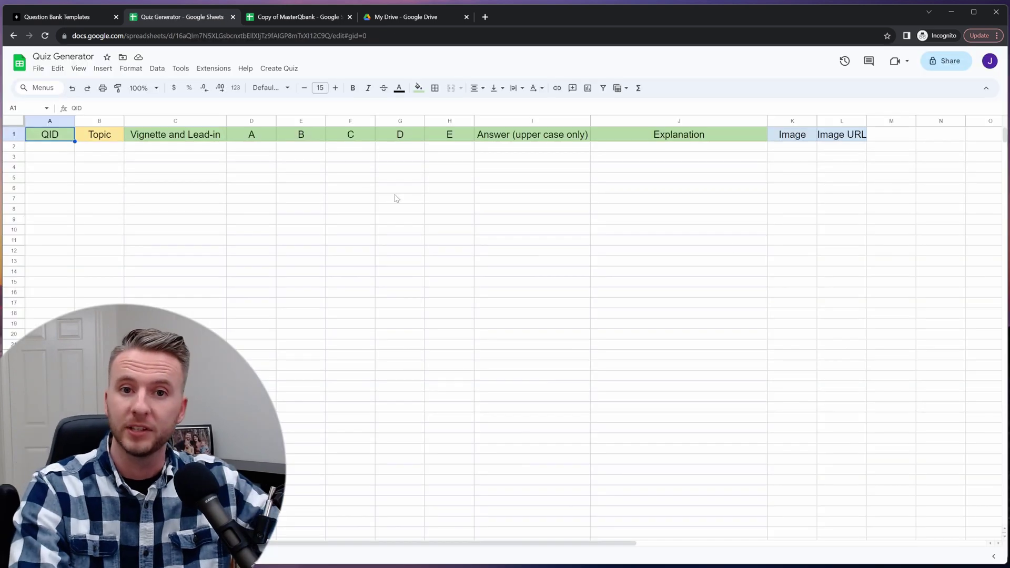
pyautogui.click(221, 68)
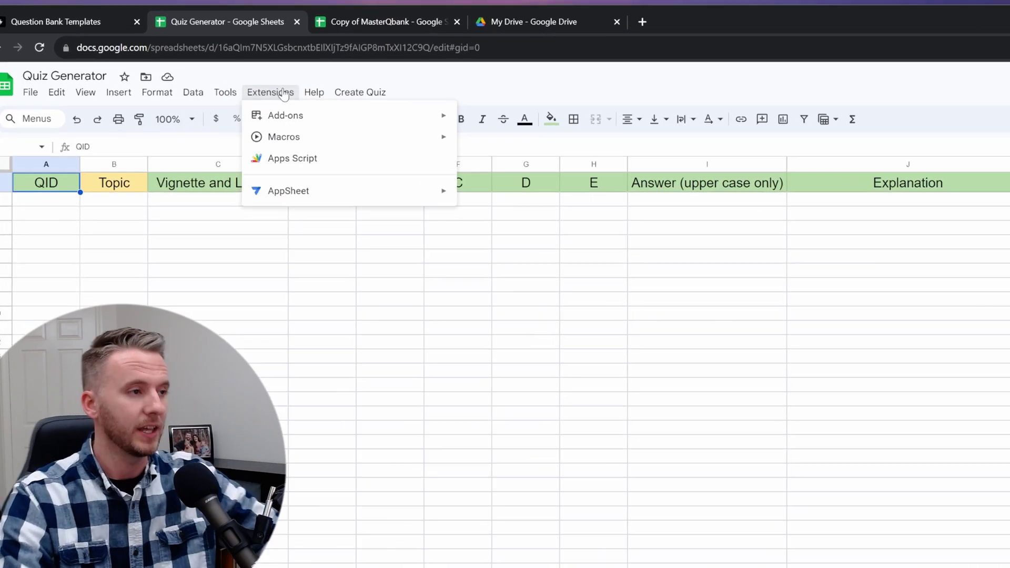
pyautogui.click(284, 162)
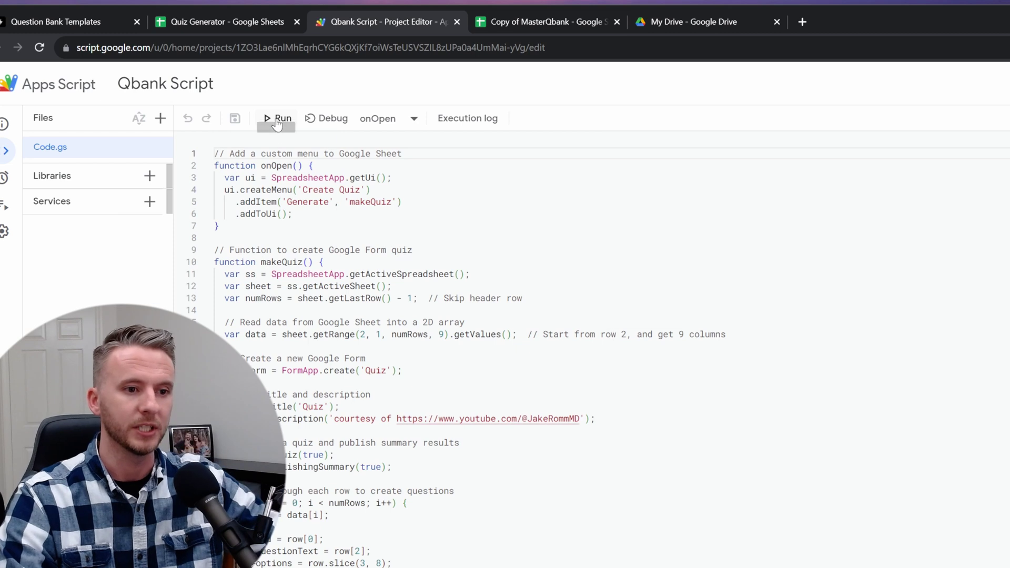
pyautogui.click(278, 123)
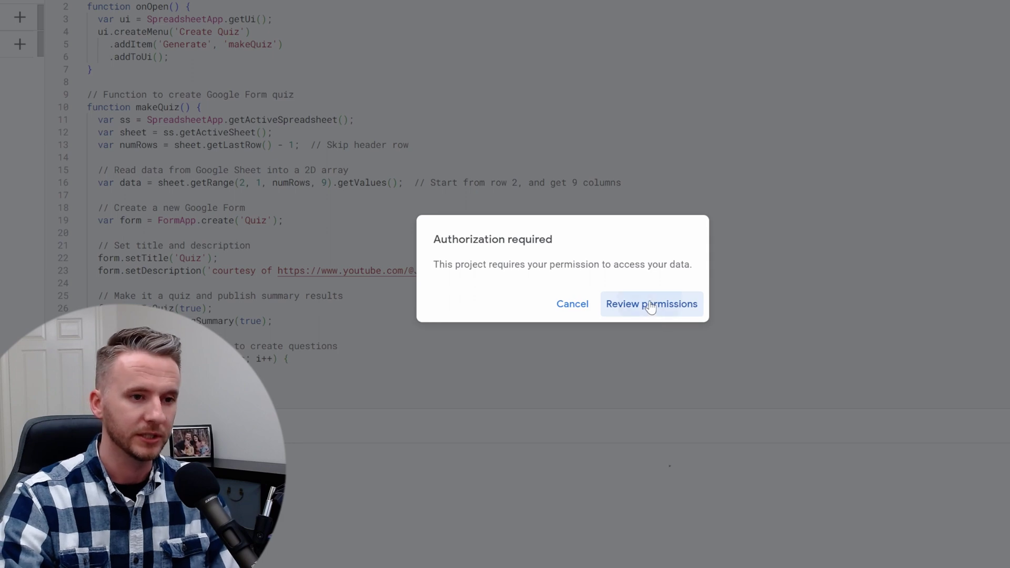
pyautogui.click(650, 303)
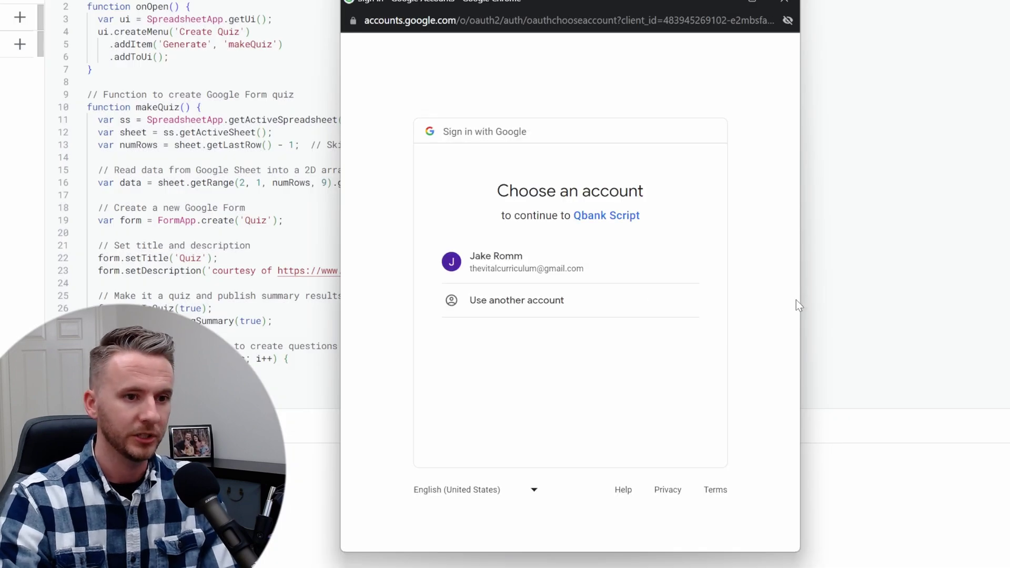
# - Authorize Qbank Script for the chosen account via Advanced and Allow, then close the editor
pyautogui.click(533, 263)
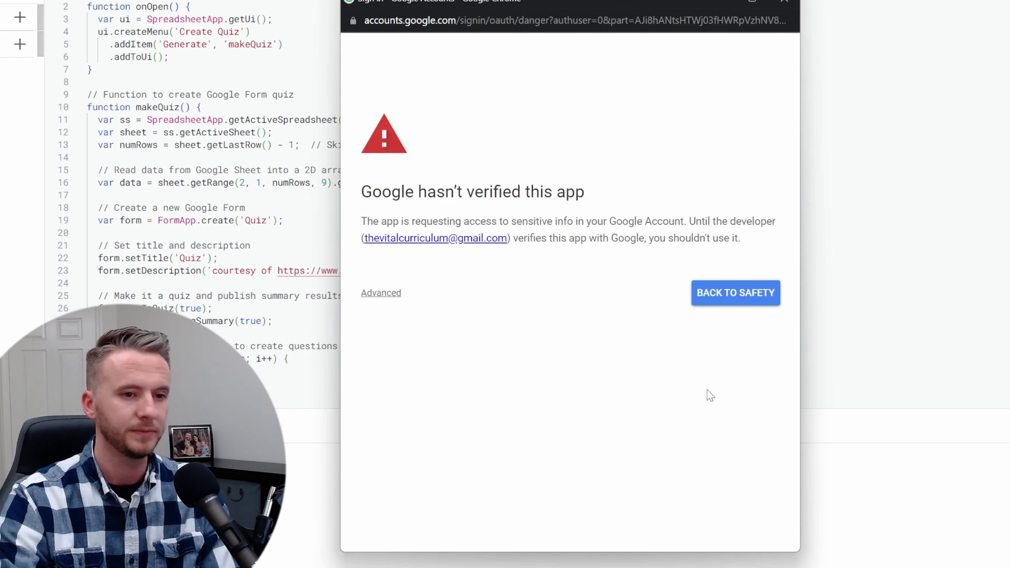
pyautogui.click(375, 293)
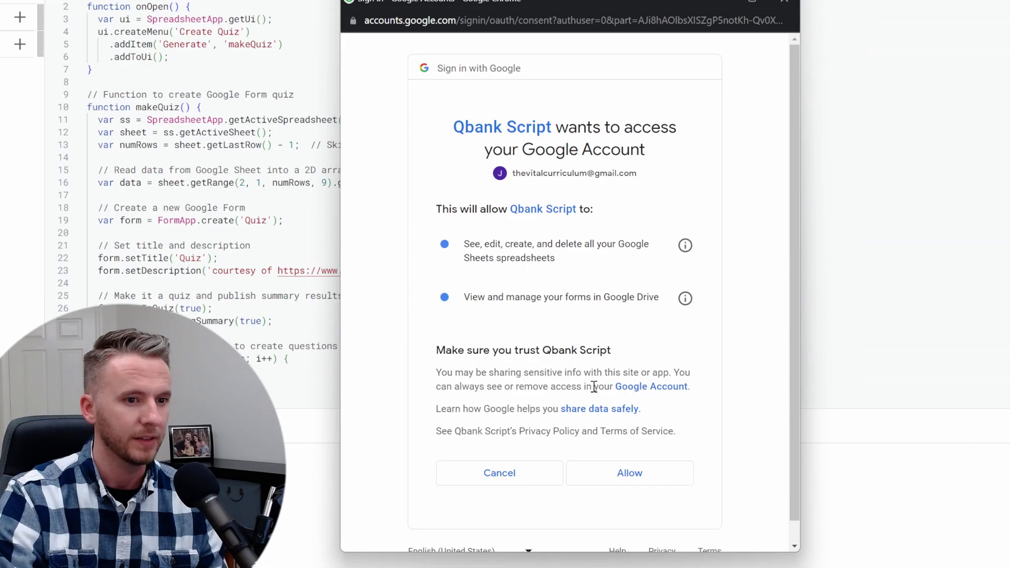
pyautogui.click(634, 473)
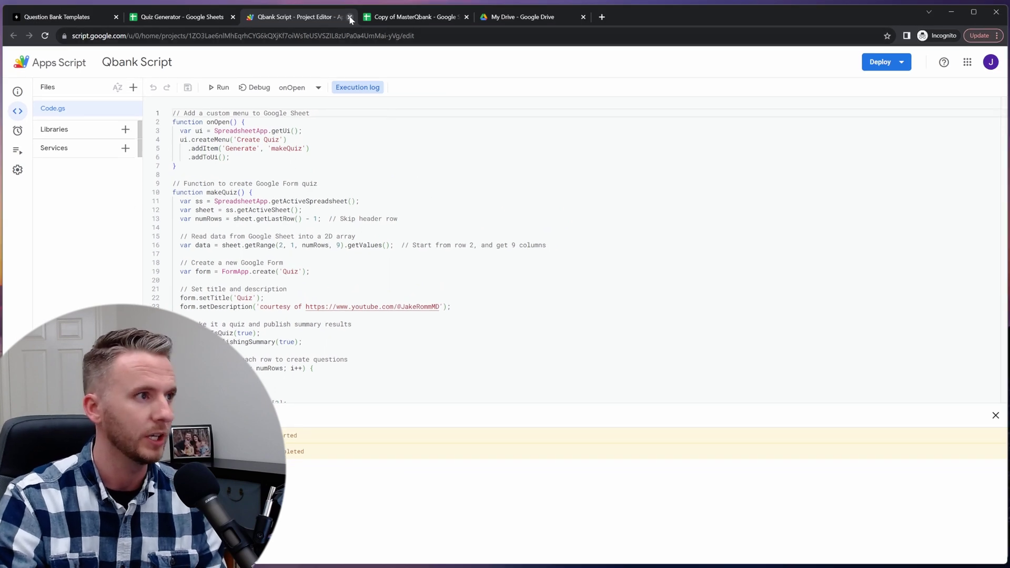
pyautogui.click(350, 18)
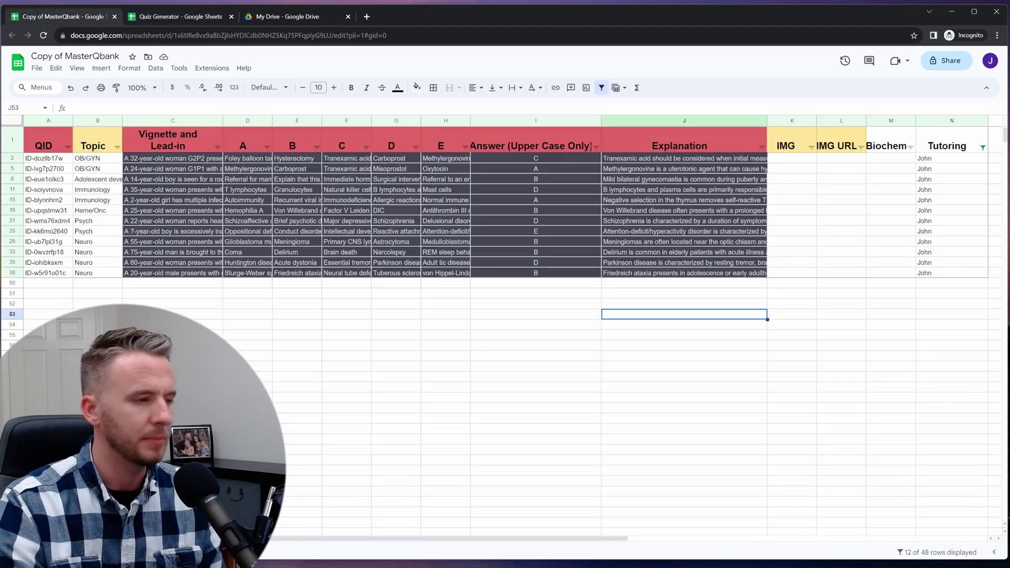
# - Paste the 12 filtered rows A2:N38 into Quiz Generator at A2, create the quiz, and open My Drive
pyautogui.moveTo(48, 158); pyautogui.dragTo(952, 273)
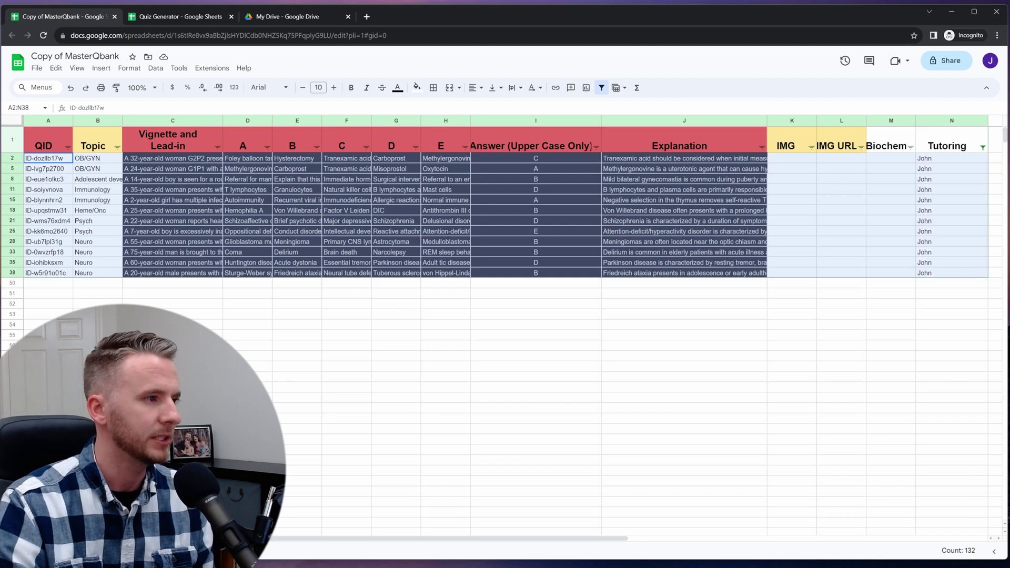
pyautogui.hotkey('ctrl', 'c')
pyautogui.hotkey('ctrl', 'Tab')
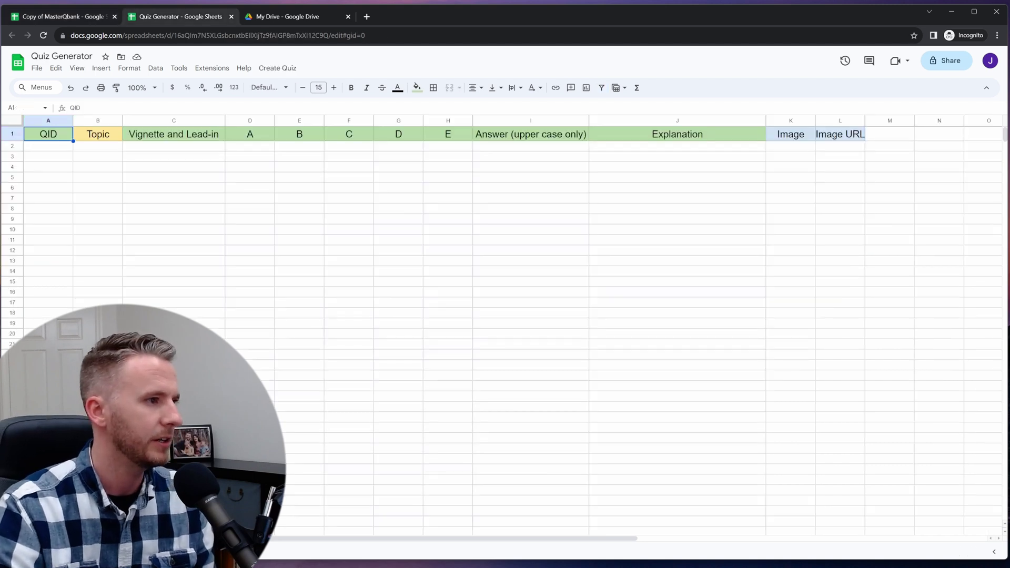
pyautogui.click(48, 146)
pyautogui.hotkey('ctrl', 'v')
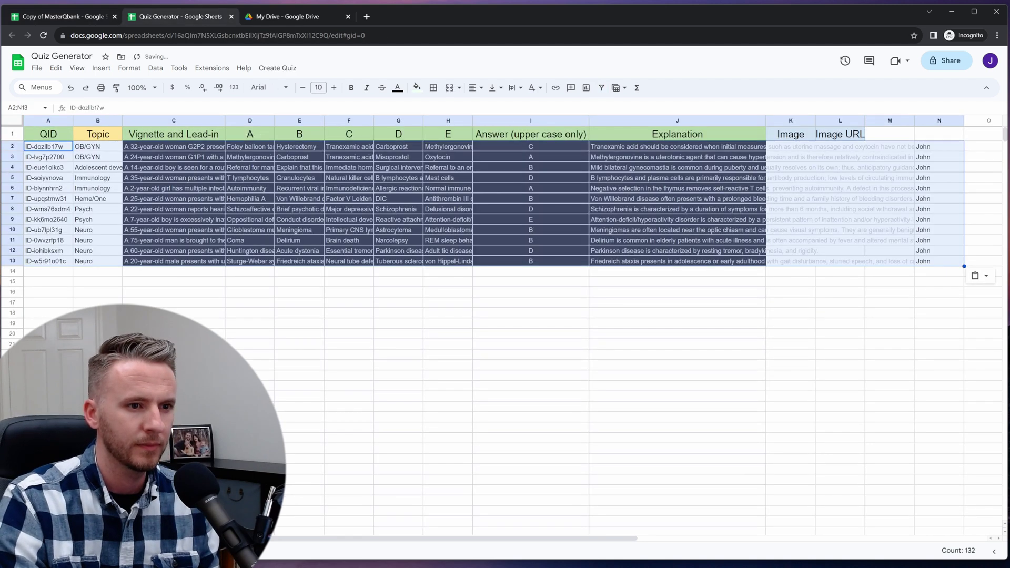
pyautogui.click(398, 292)
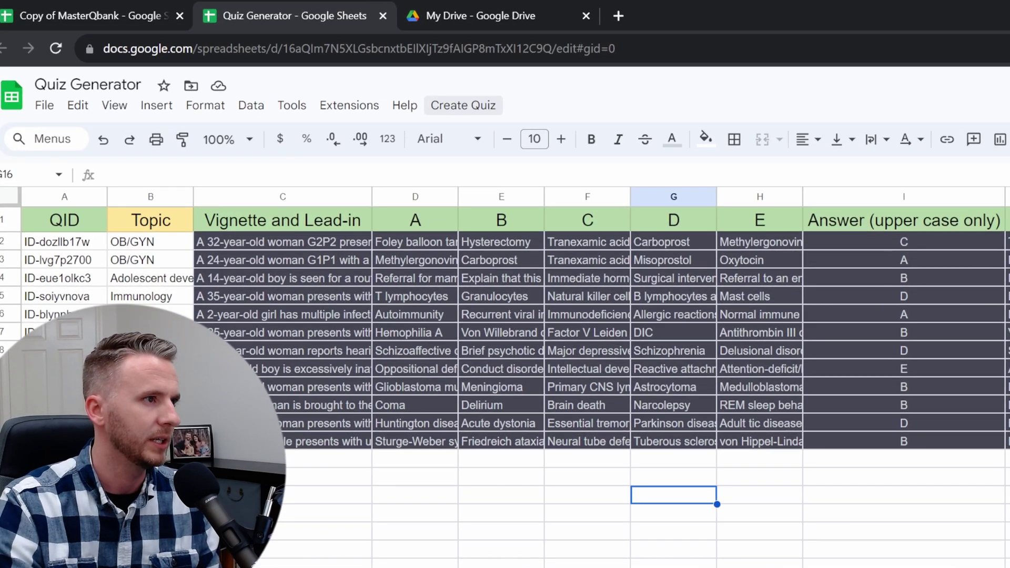
pyautogui.click(330, 79)
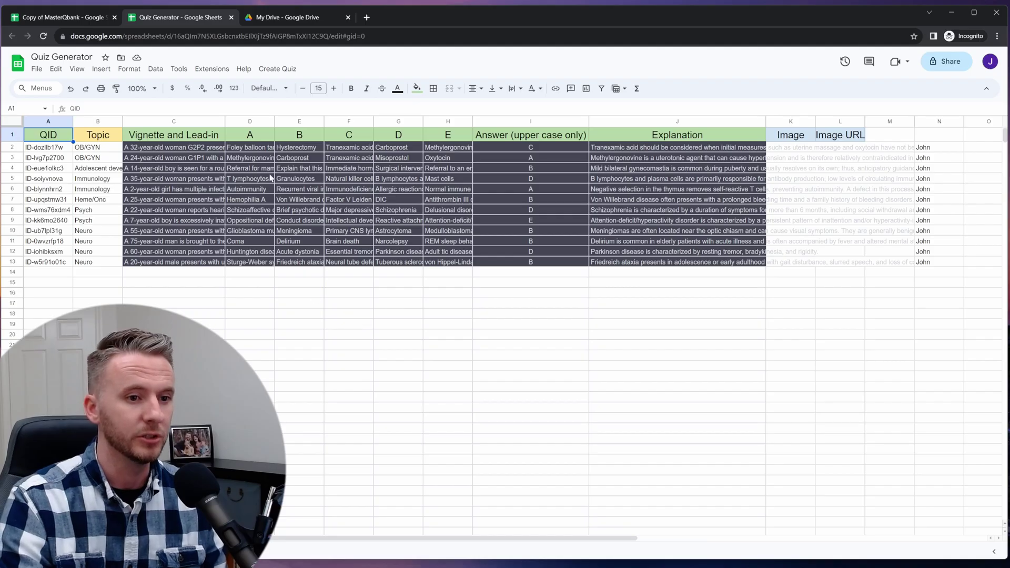
pyautogui.click(275, 19)
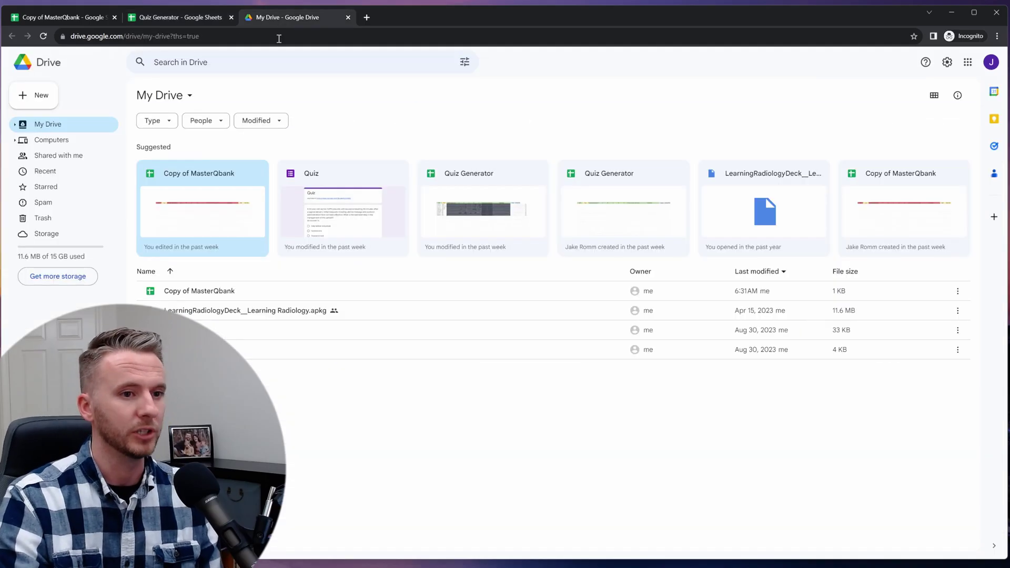
# - Open the Quiz form from My Drive and close the Learn About Quizzes tip
pyautogui.doubleClick(339, 205)
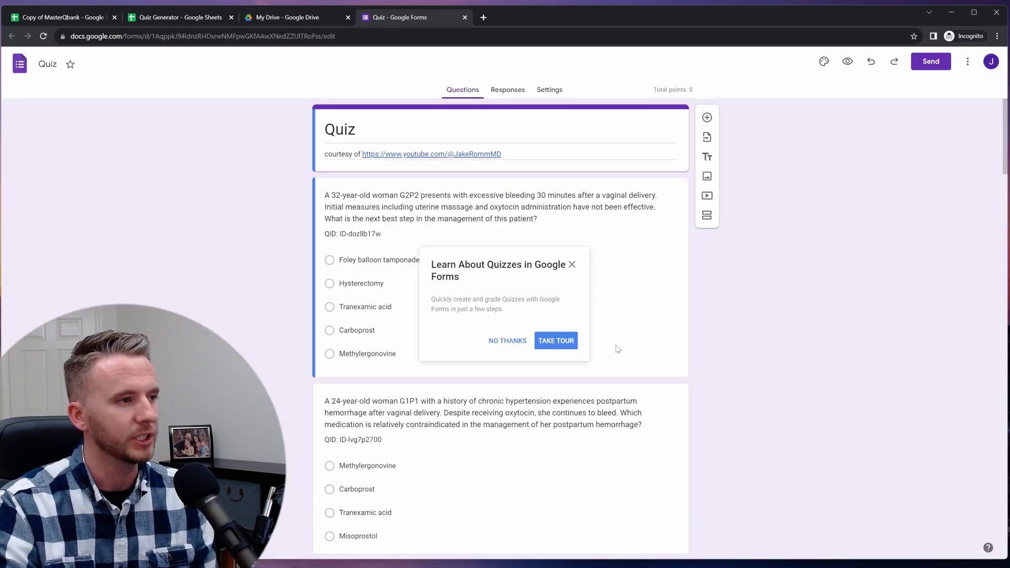
pyautogui.click(572, 264)
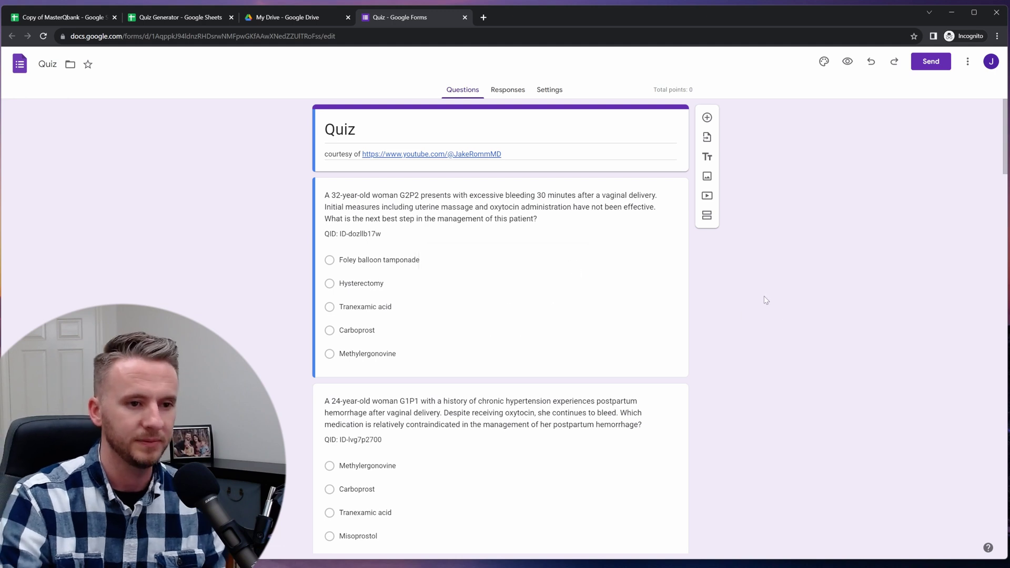
pyautogui.click(550, 89)
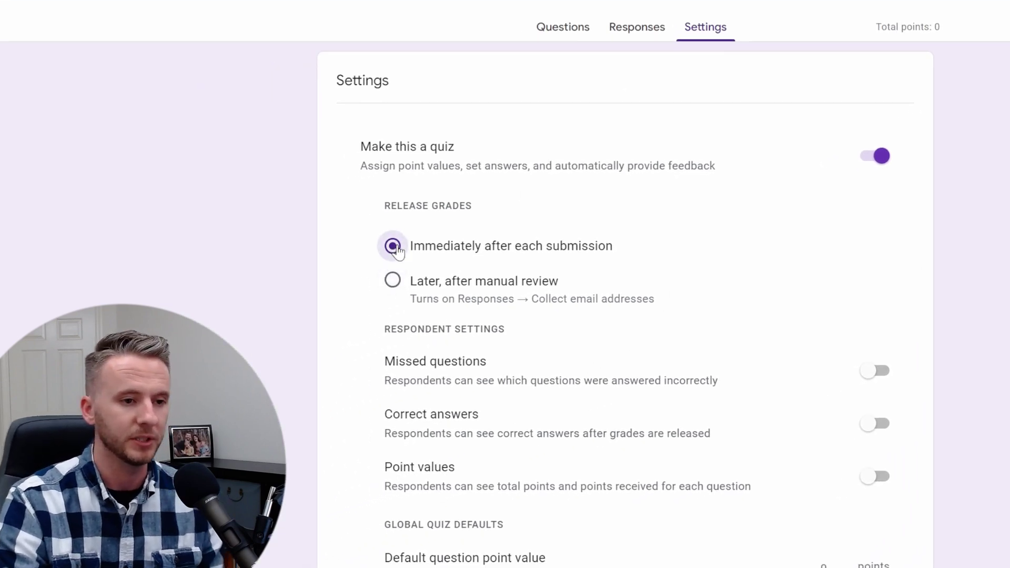
pyautogui.click(392, 280)
pyautogui.click(393, 246)
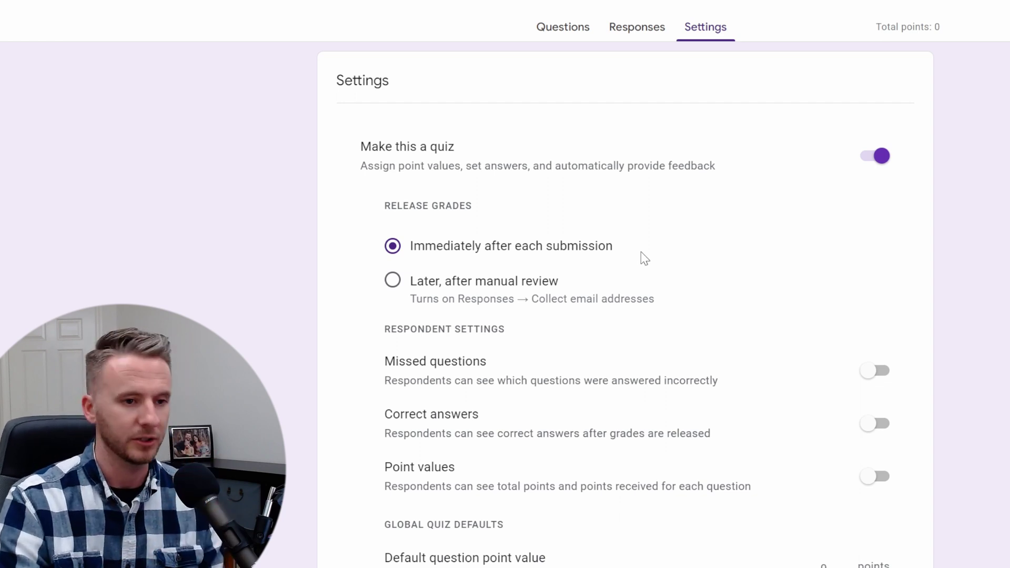
pyautogui.click(562, 27)
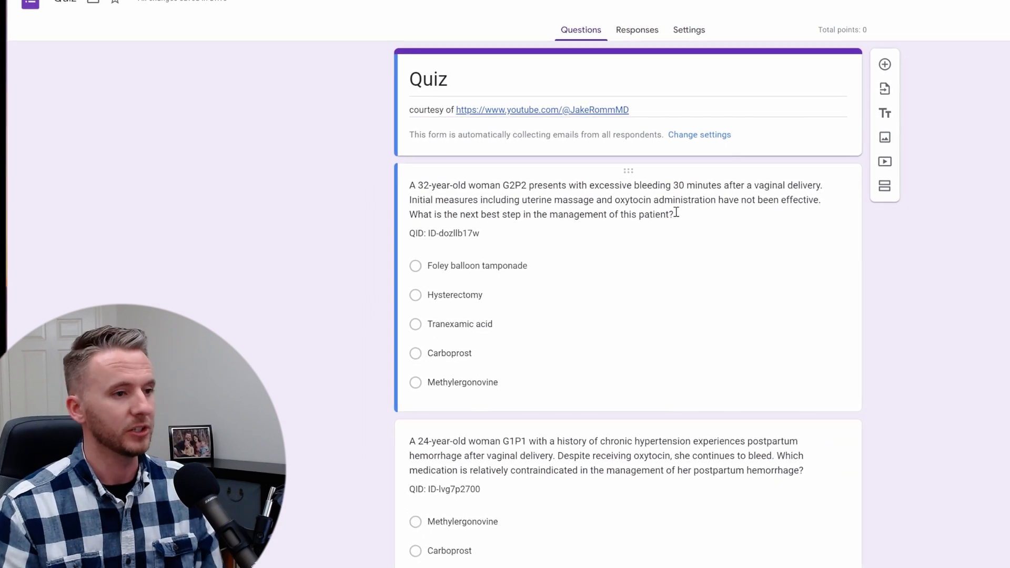
pyautogui.scroll(-9, 677, 212)
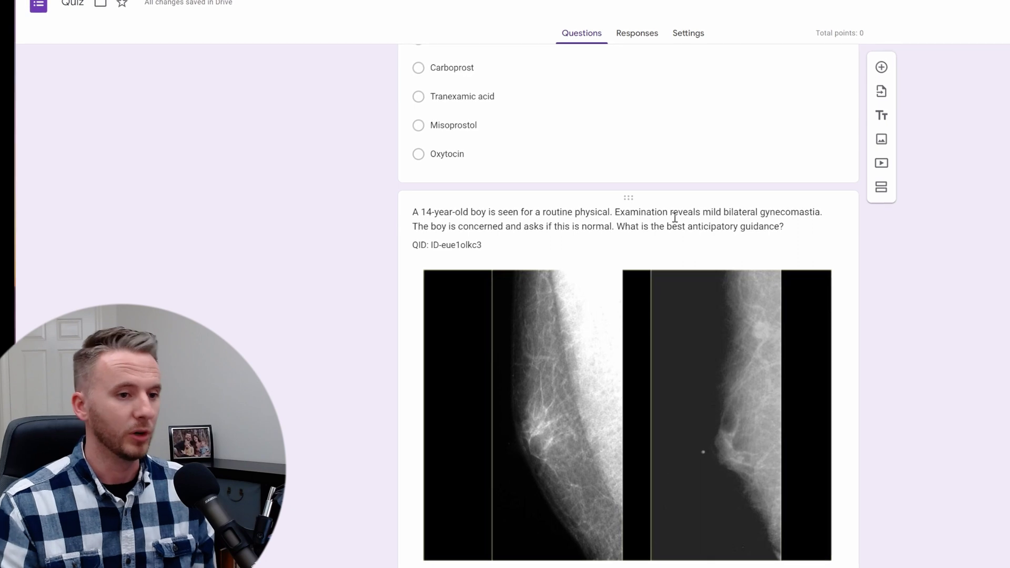
pyautogui.scroll(-12, 674, 217)
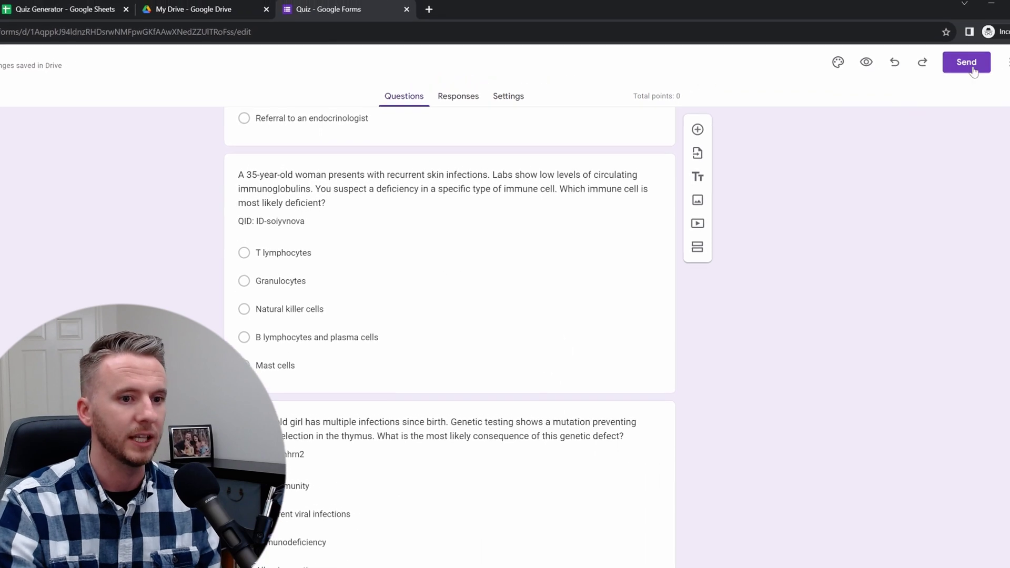
pyautogui.click(972, 69)
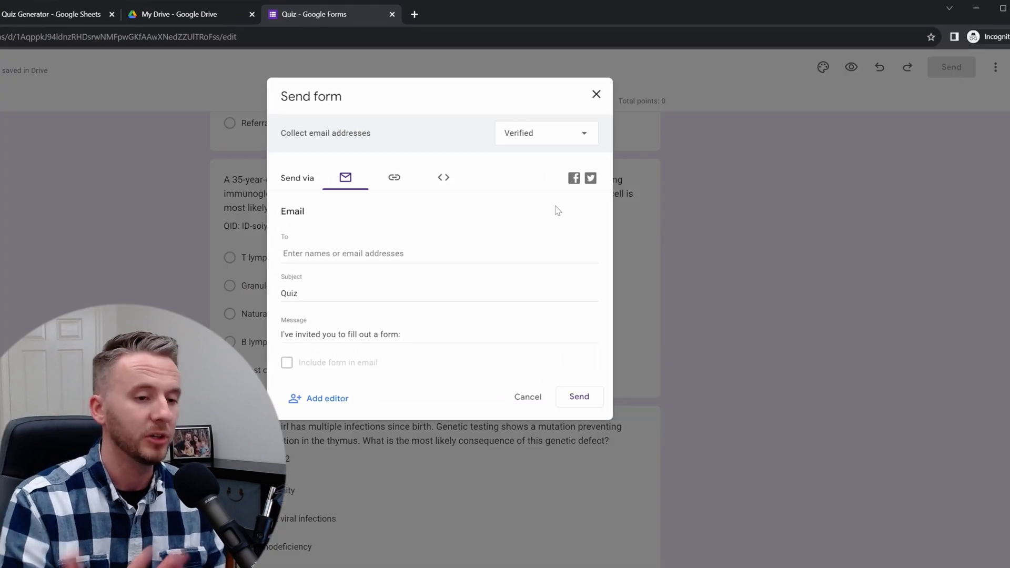
# - Copy the quiz link from the Send dialog's Link tab
pyautogui.click(394, 179)
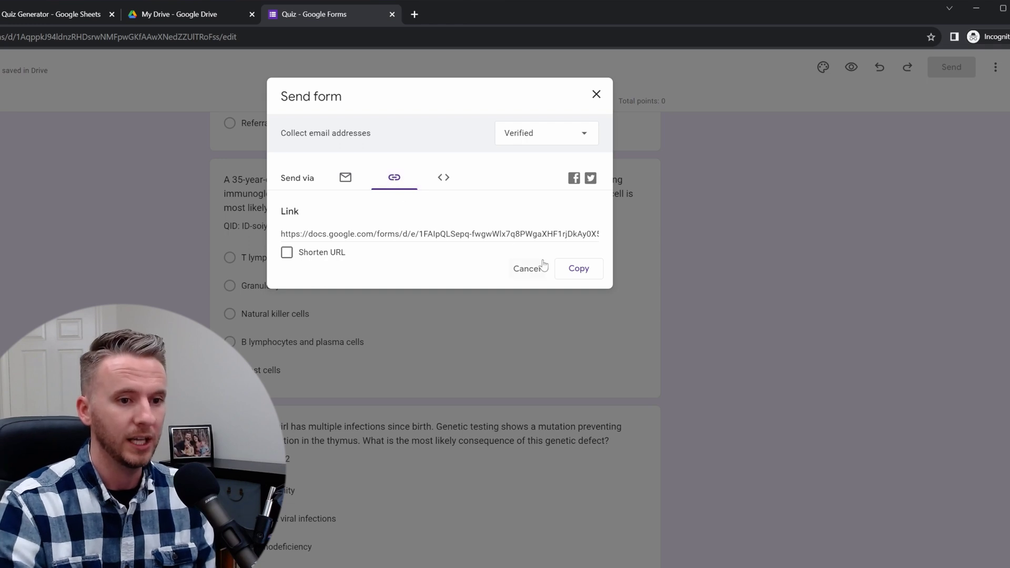
pyautogui.click(578, 269)
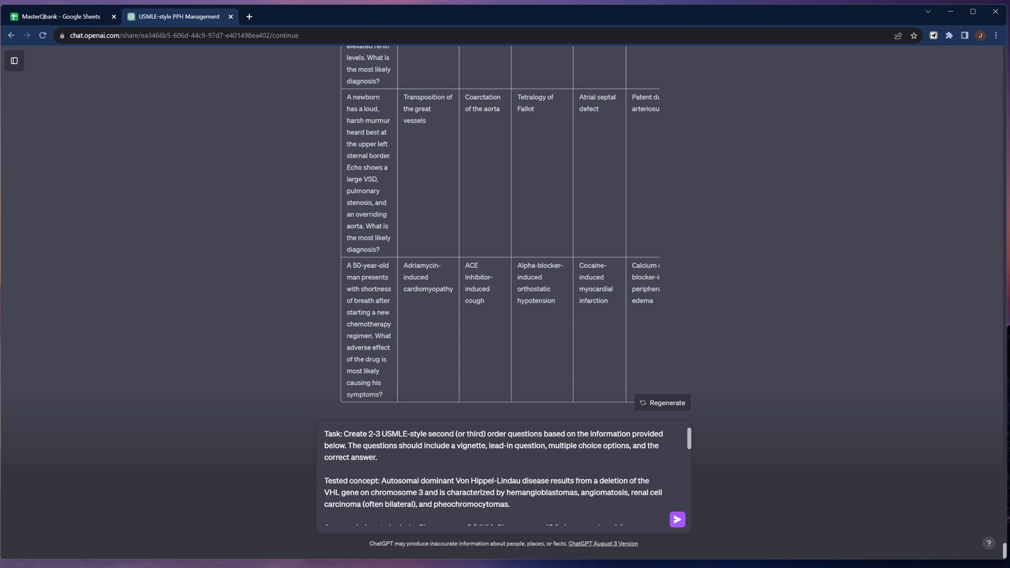
# - Send the Von Hippel-Lindau prompt and paste ChatGPT's two questions into MasterQbank at C50
pyautogui.press('Return')
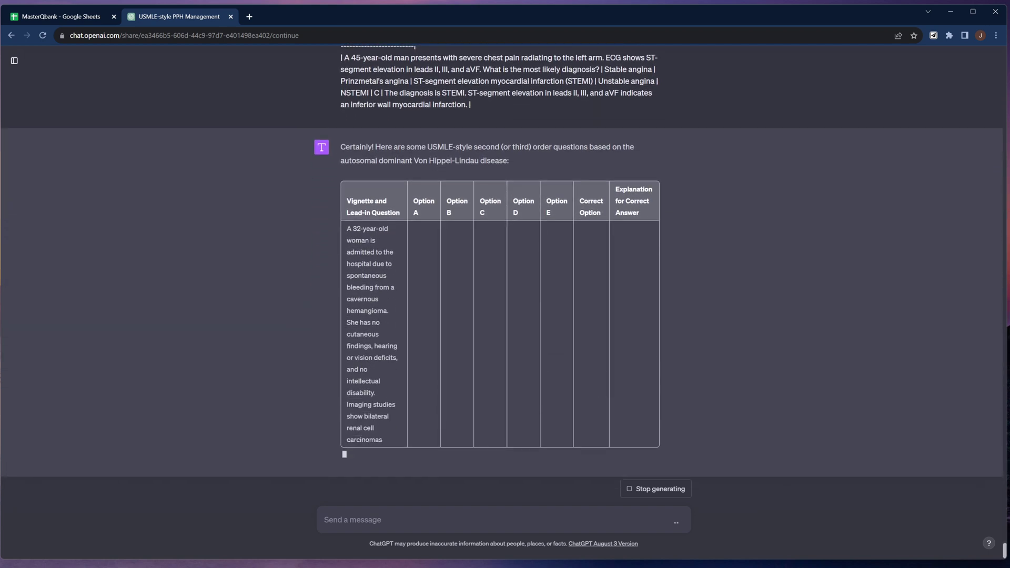
pyautogui.moveTo(346, 204); pyautogui.dragTo(652, 502)
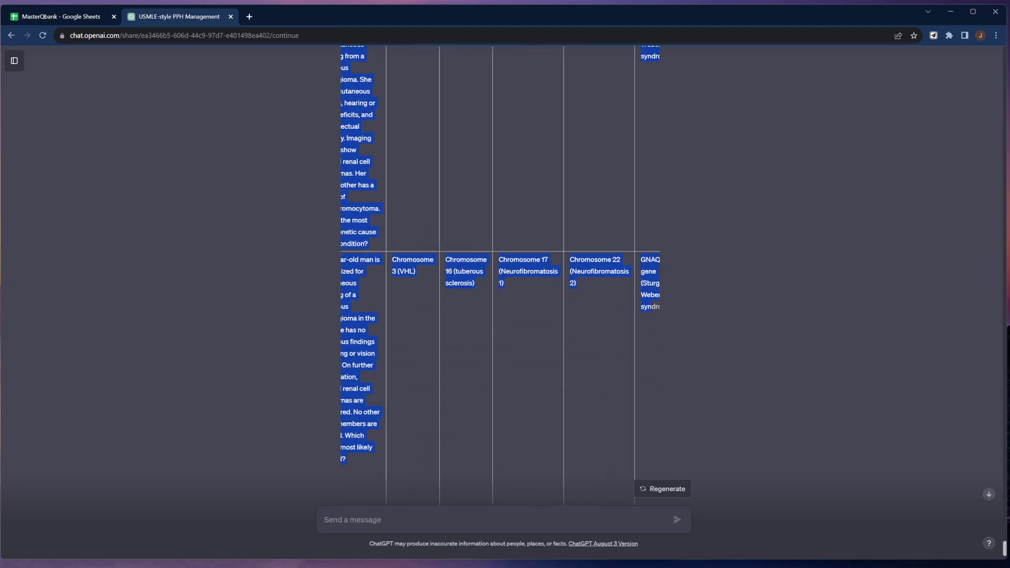
pyautogui.hotkey('ctrl', 'c')
pyautogui.click(60, 16)
pyautogui.rightClick(169, 372)
pyautogui.click(195, 249)
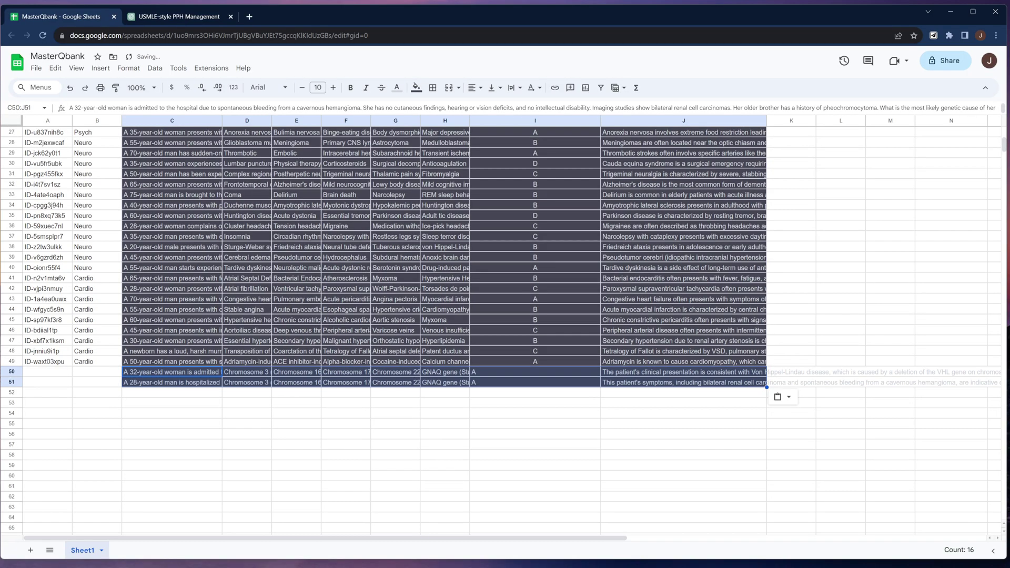